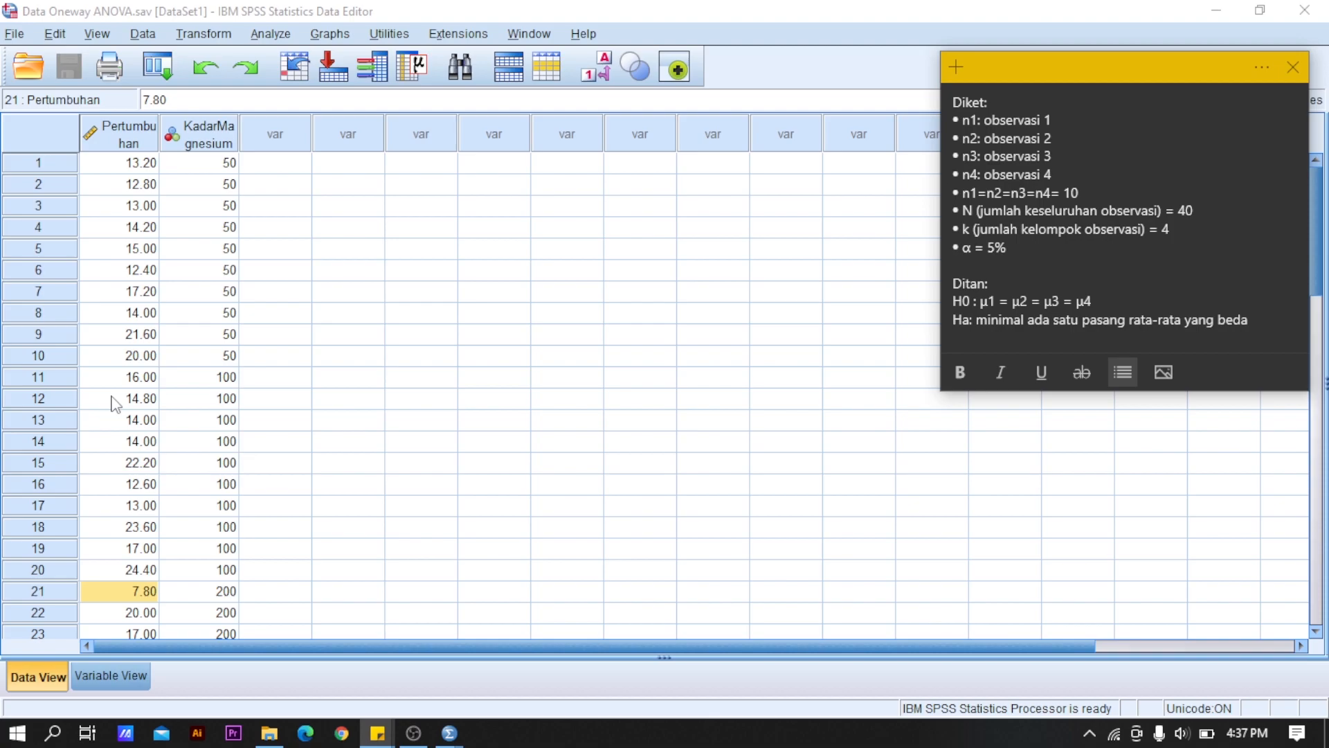
- Set up an Explore analysis with Pertumbuhan as the dependent variable and KadarMagnesium as the factor
scroll(185, 299, "down", 3)
scroll(189, 315, "up", 3)
left_click(271, 35)
mouse_move(300, 84)
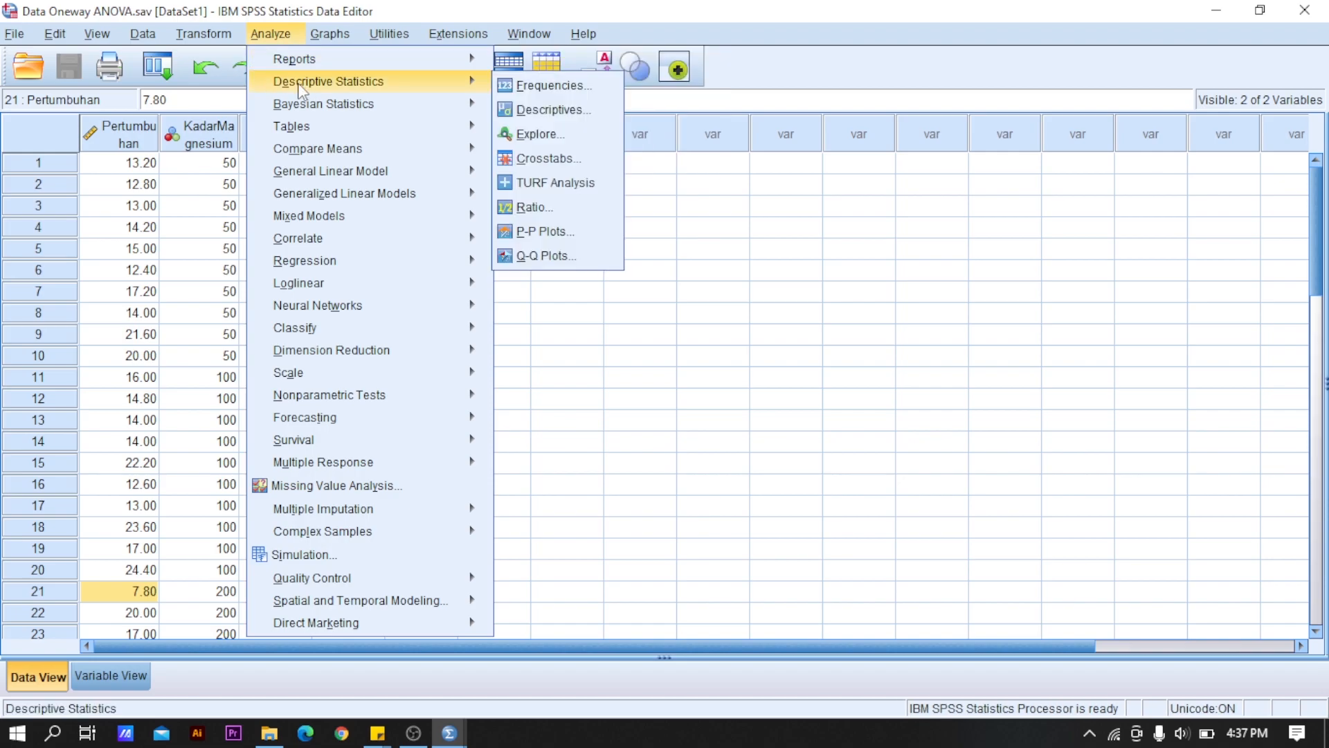
left_click(522, 137)
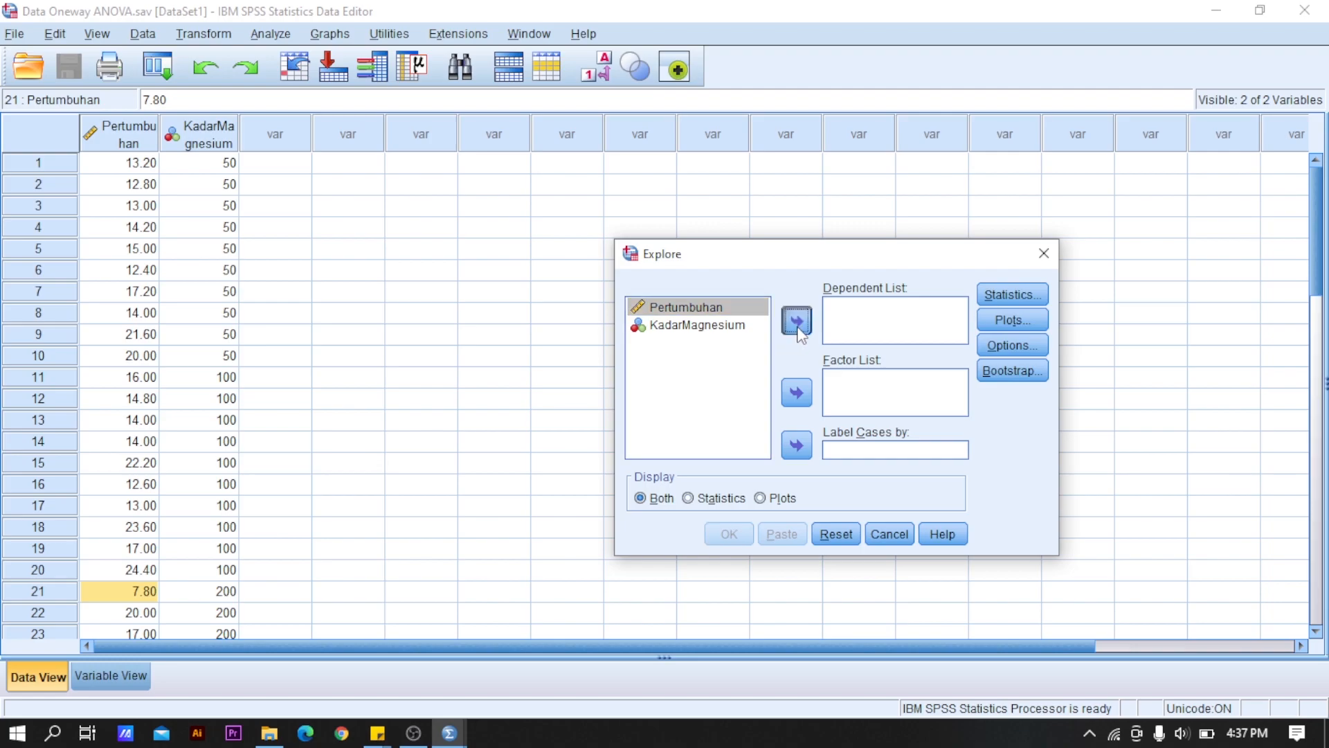
left_click(797, 320)
left_click(739, 311)
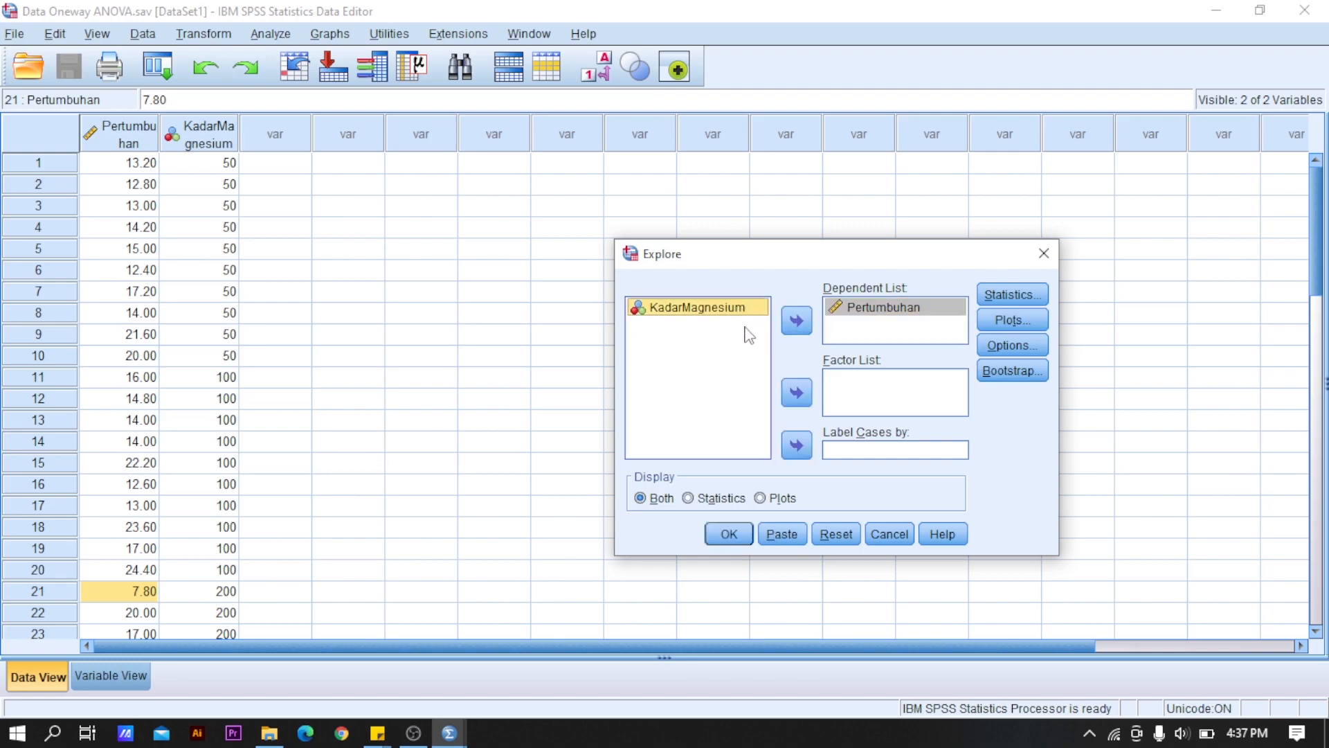
left_click(797, 393)
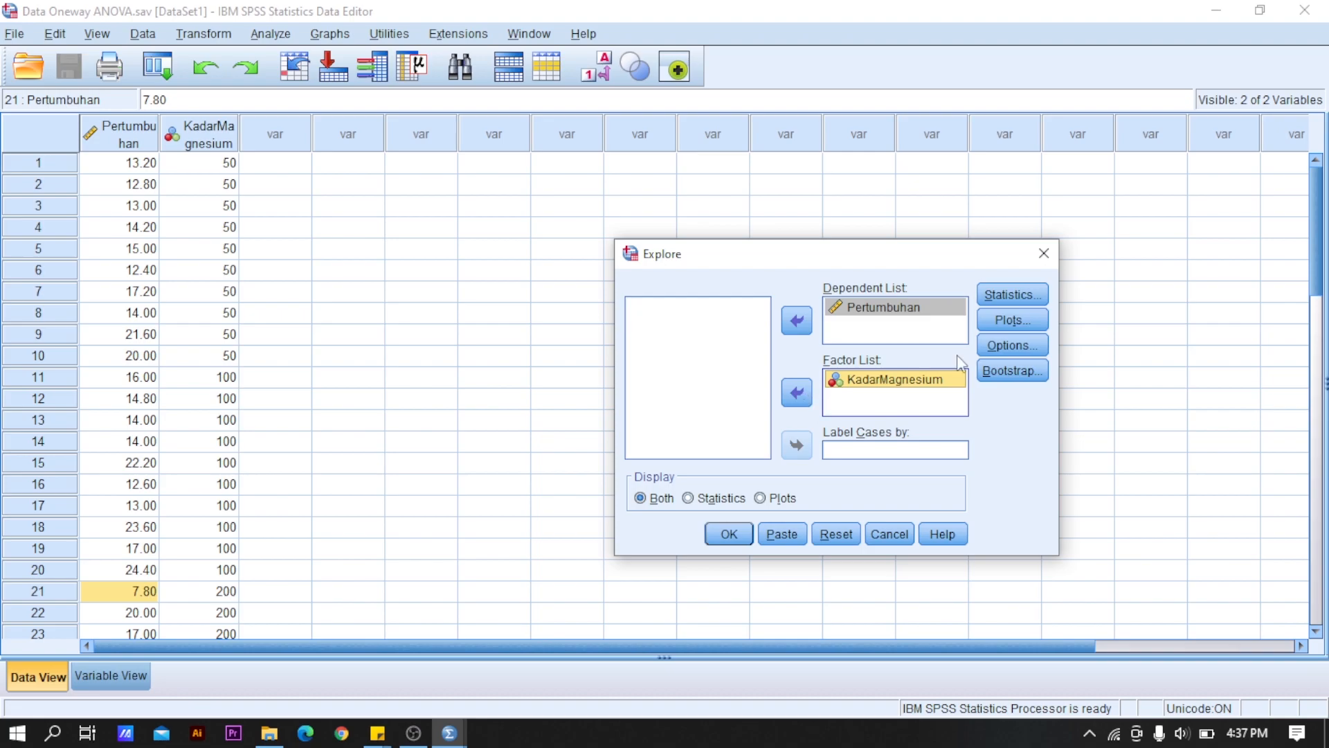
- Run the Explore analysis with descriptives, normality plots with tests and no stem-and-leaf plot, and view the Tests of Normality table
left_click(1012, 296)
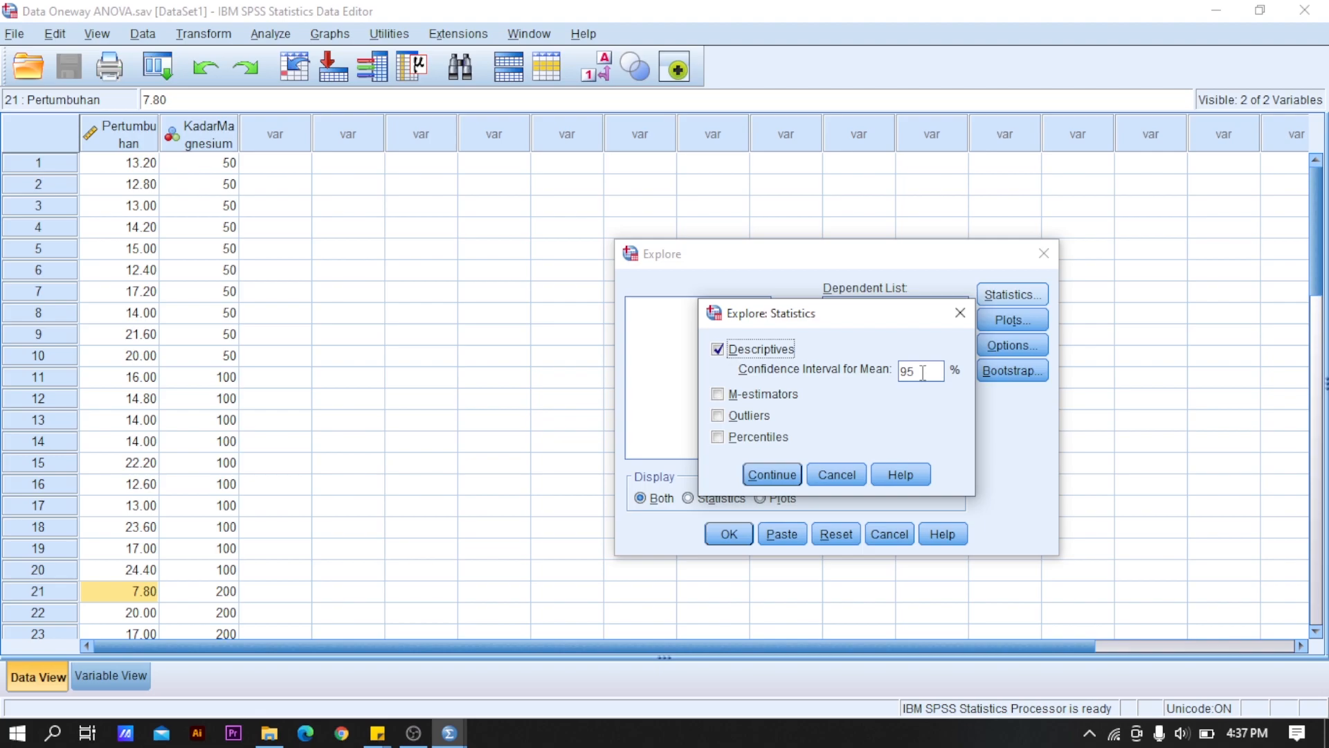
left_click(777, 478)
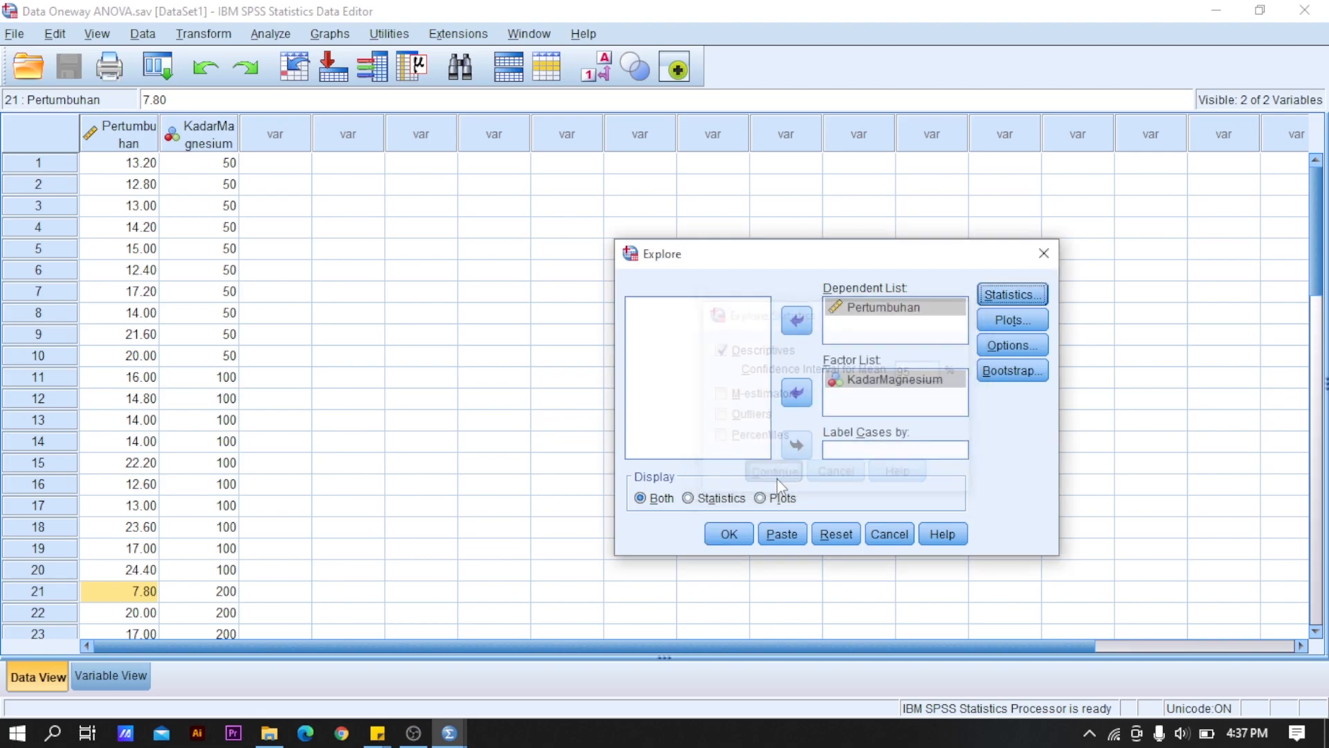
left_click(992, 327)
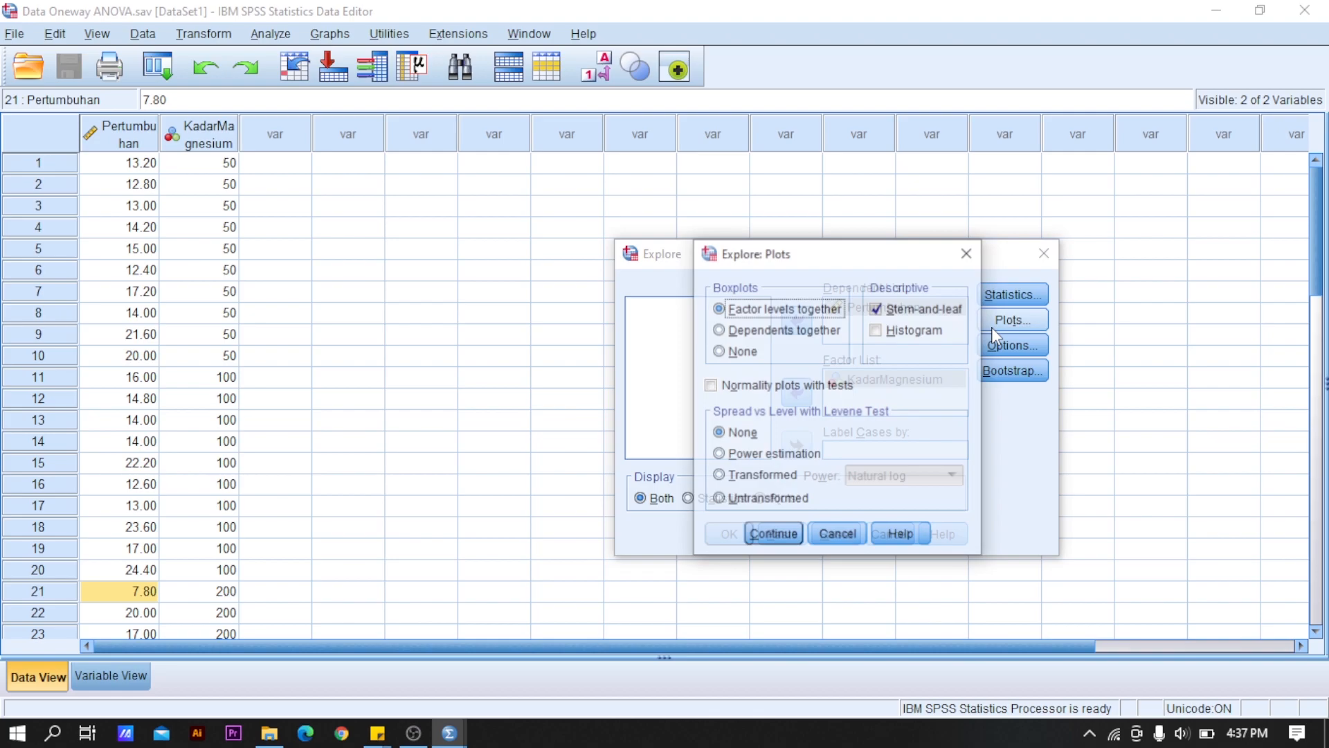
left_click(735, 392)
left_click(876, 309)
left_click(775, 531)
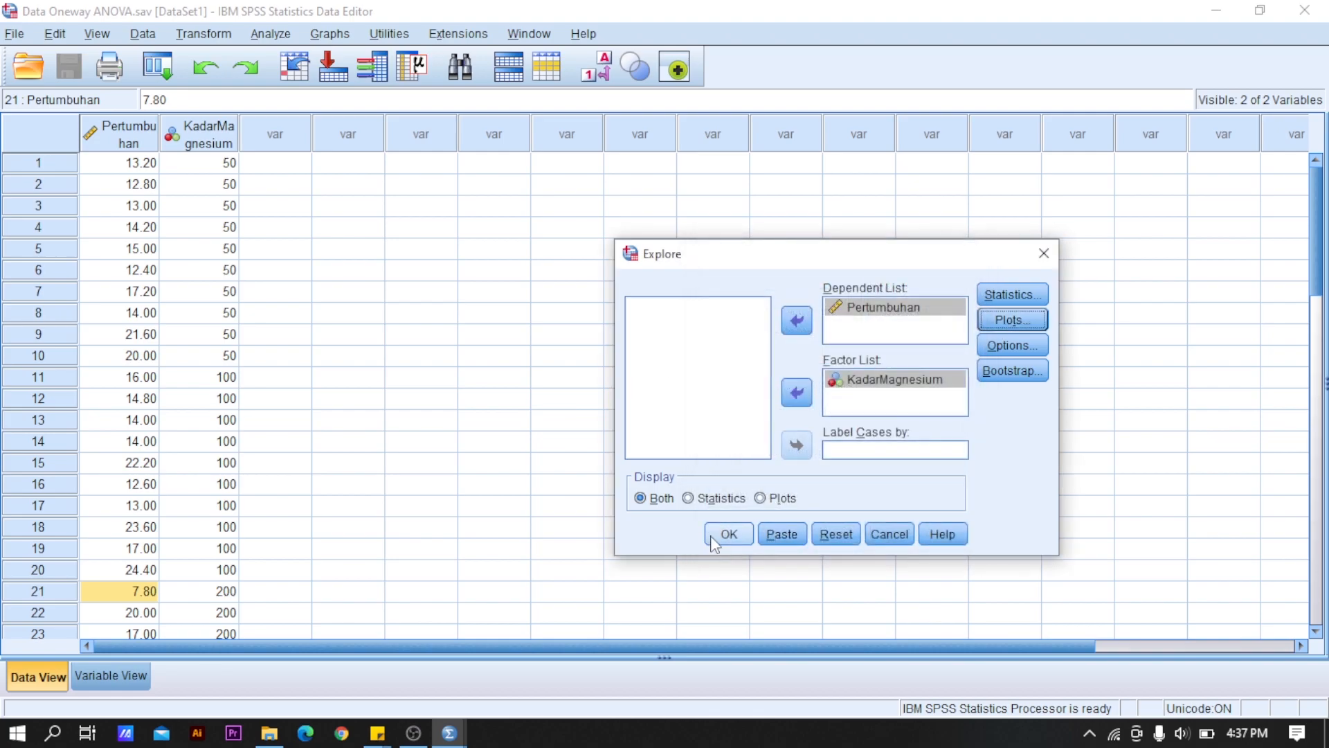
left_click(717, 534)
scroll(615, 470, "down", 10)
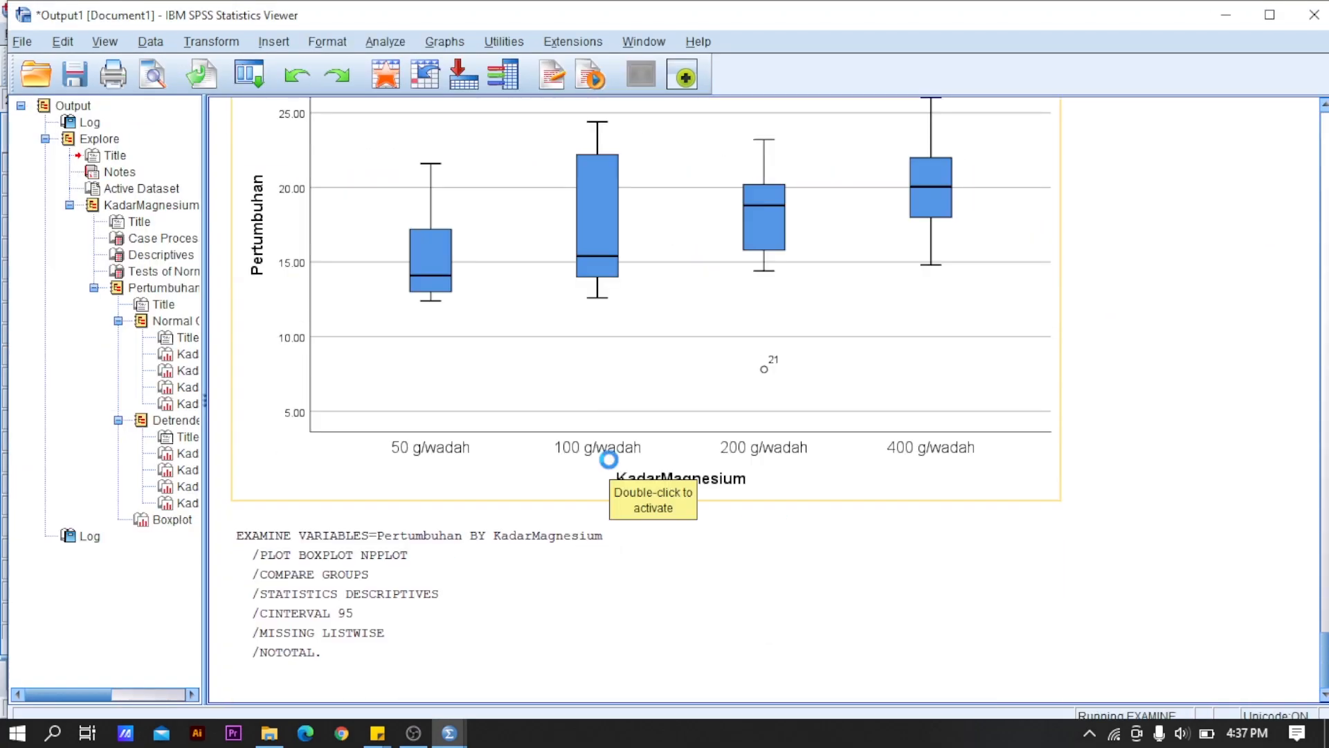
scroll(612, 465, "down", 15)
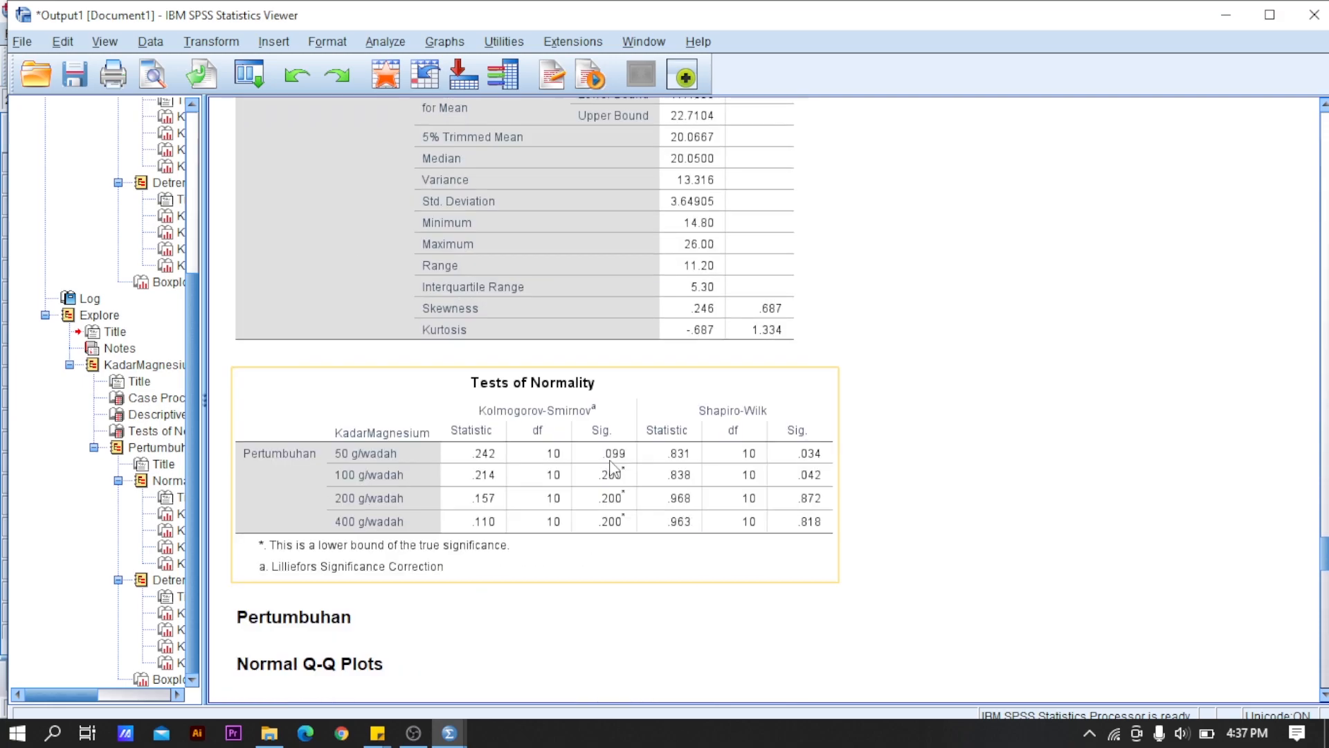
scroll(613, 468, "down", 1)
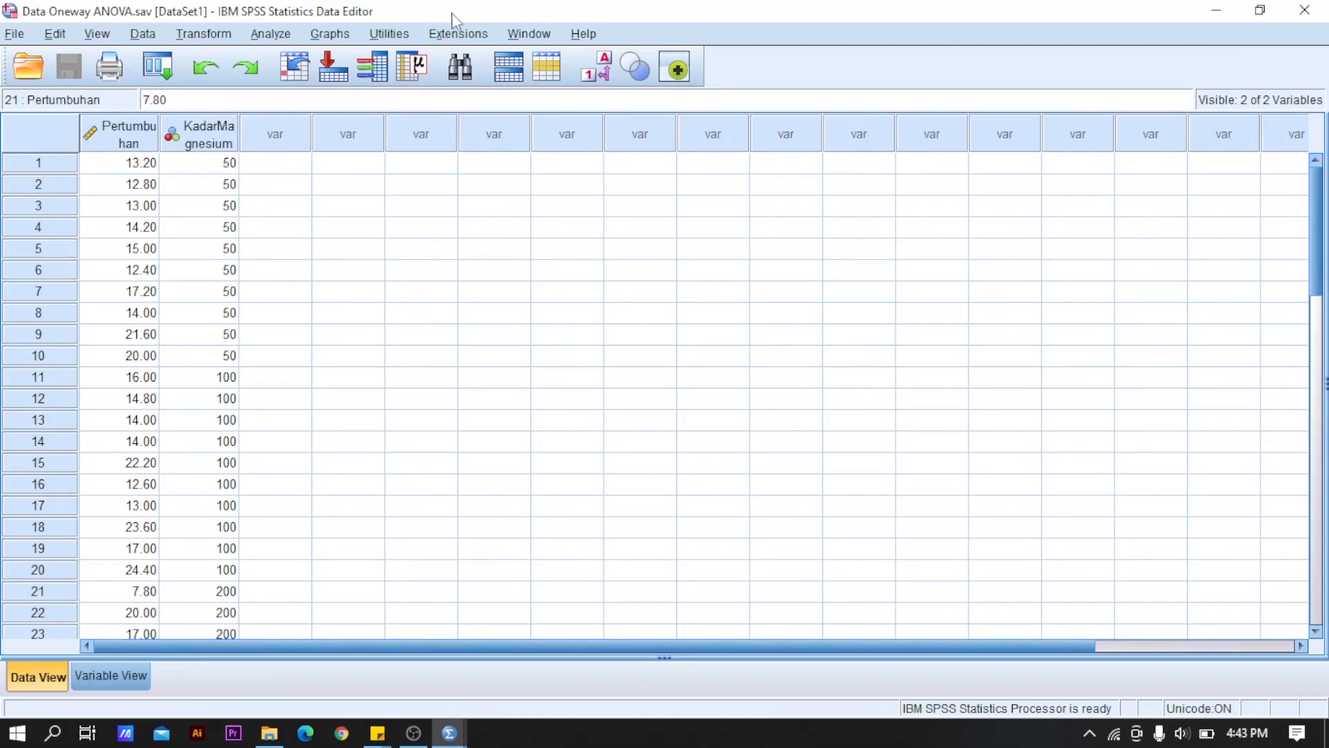
- Set up a One-Way ANOVA with Pertumbuhan as the dependent variable and KadarMagnesium as the factor
left_click(281, 41)
mouse_move(329, 148)
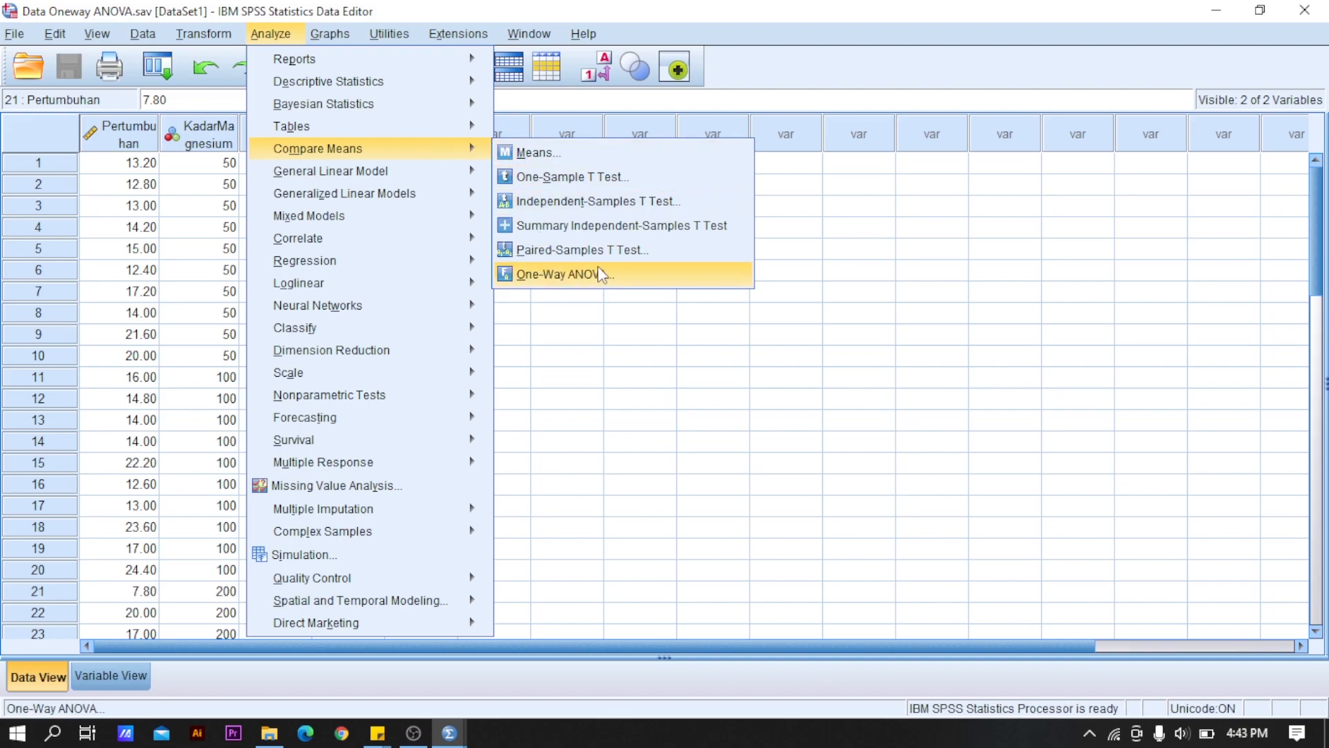
left_click(624, 274)
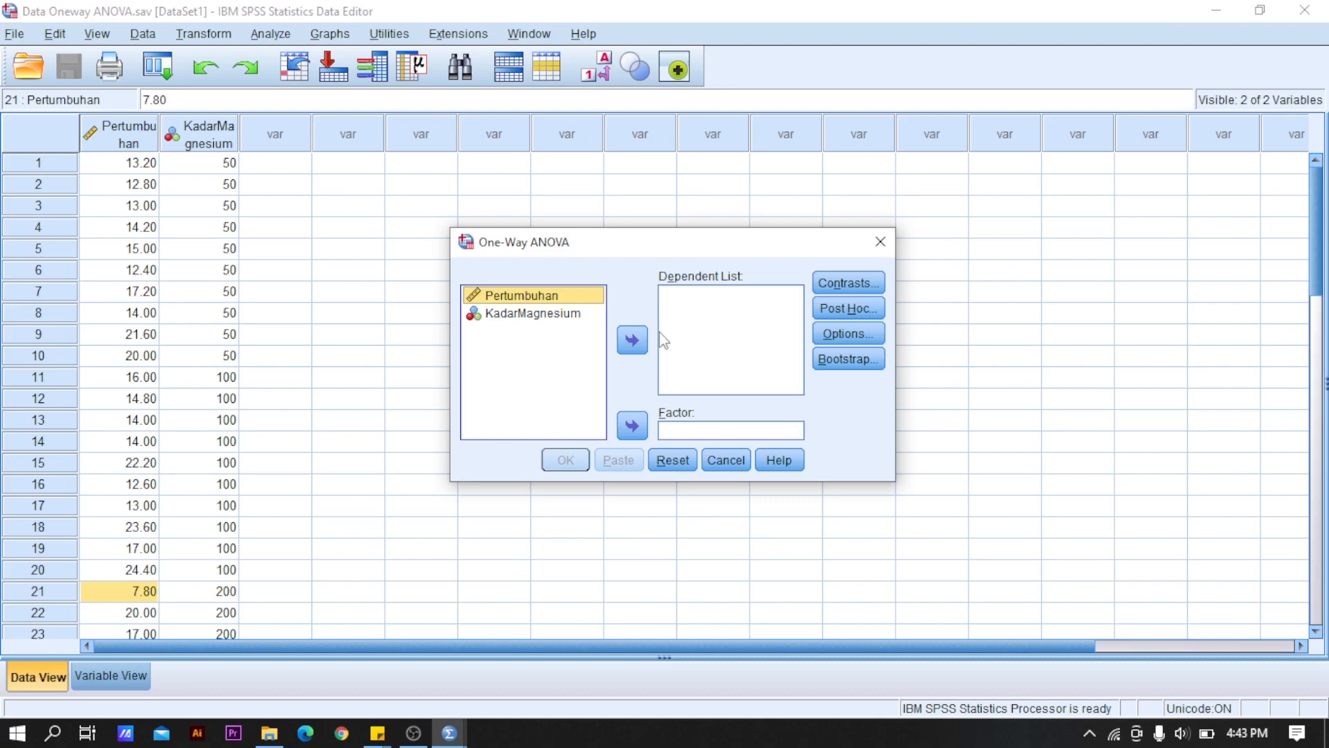
left_click(633, 342)
left_click(512, 296)
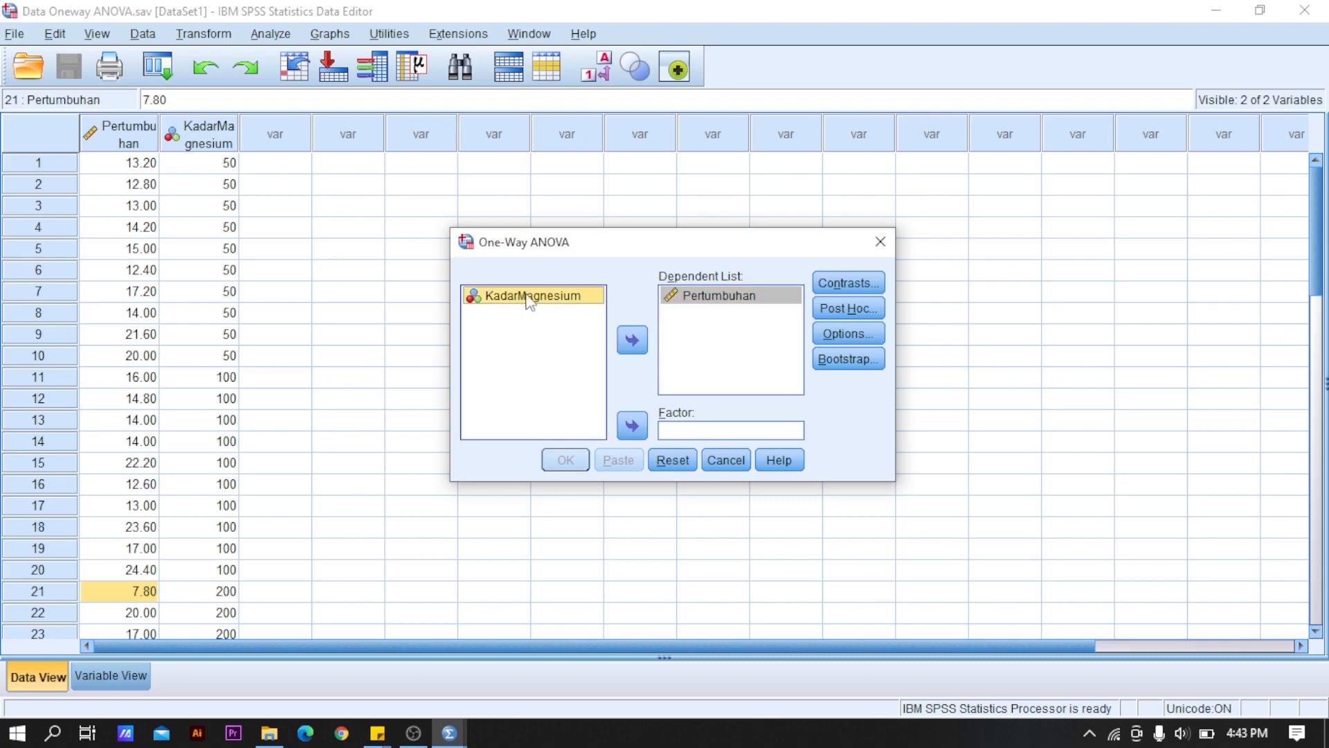
left_click(632, 424)
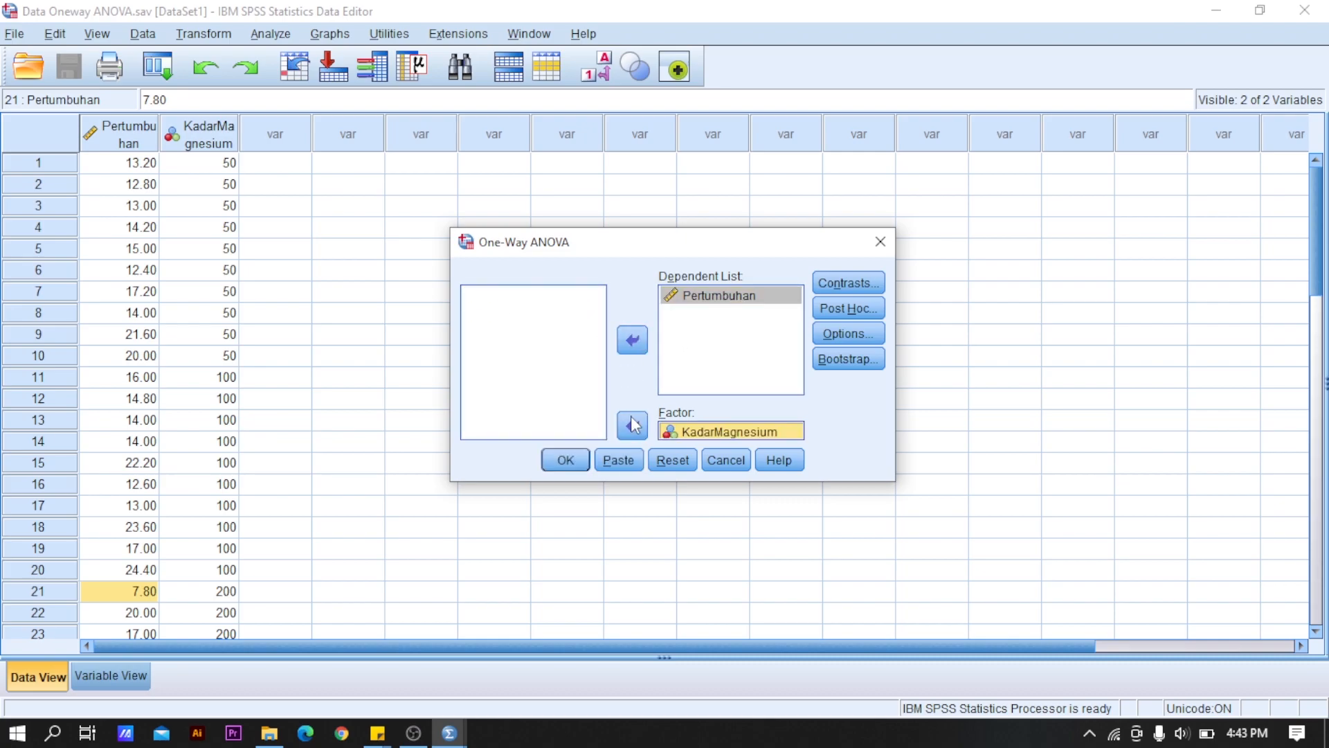
- Include the homogeneity of variance test in the One-Way ANOVA and run the analysis
left_click(851, 338)
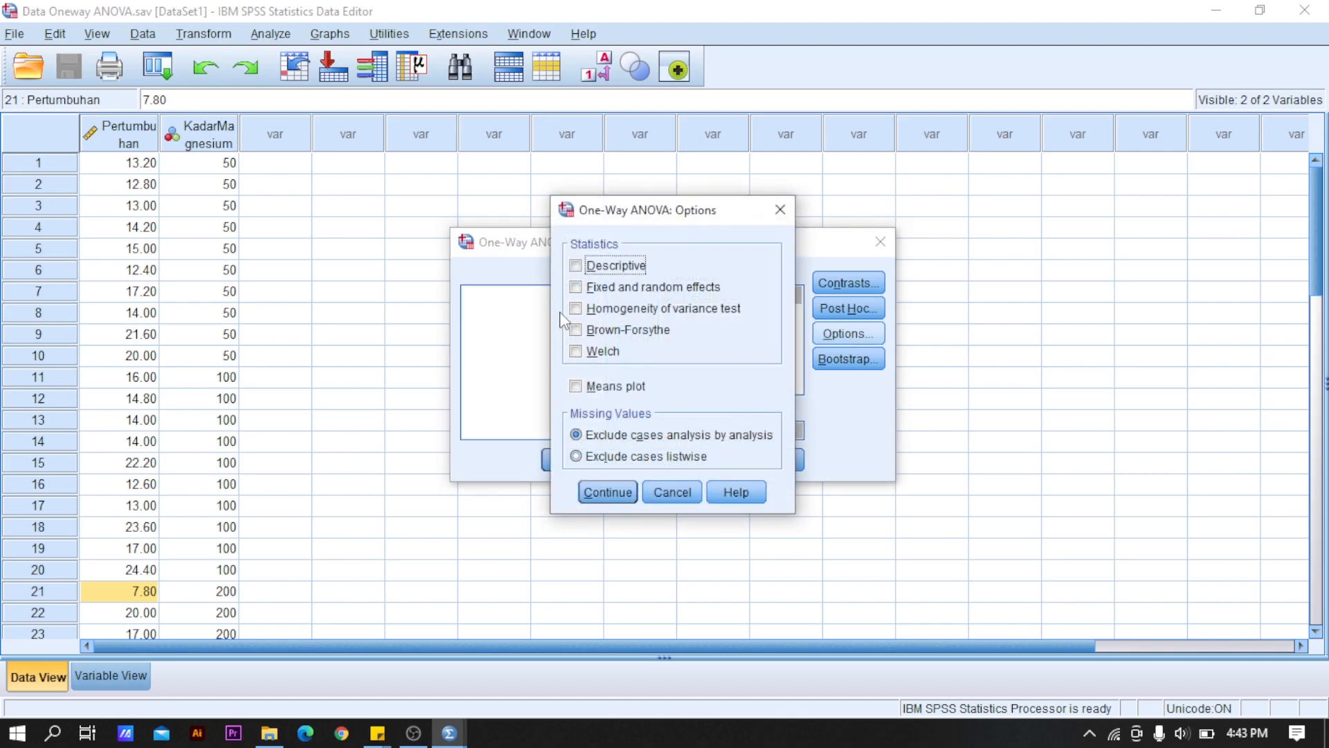
left_click(592, 310)
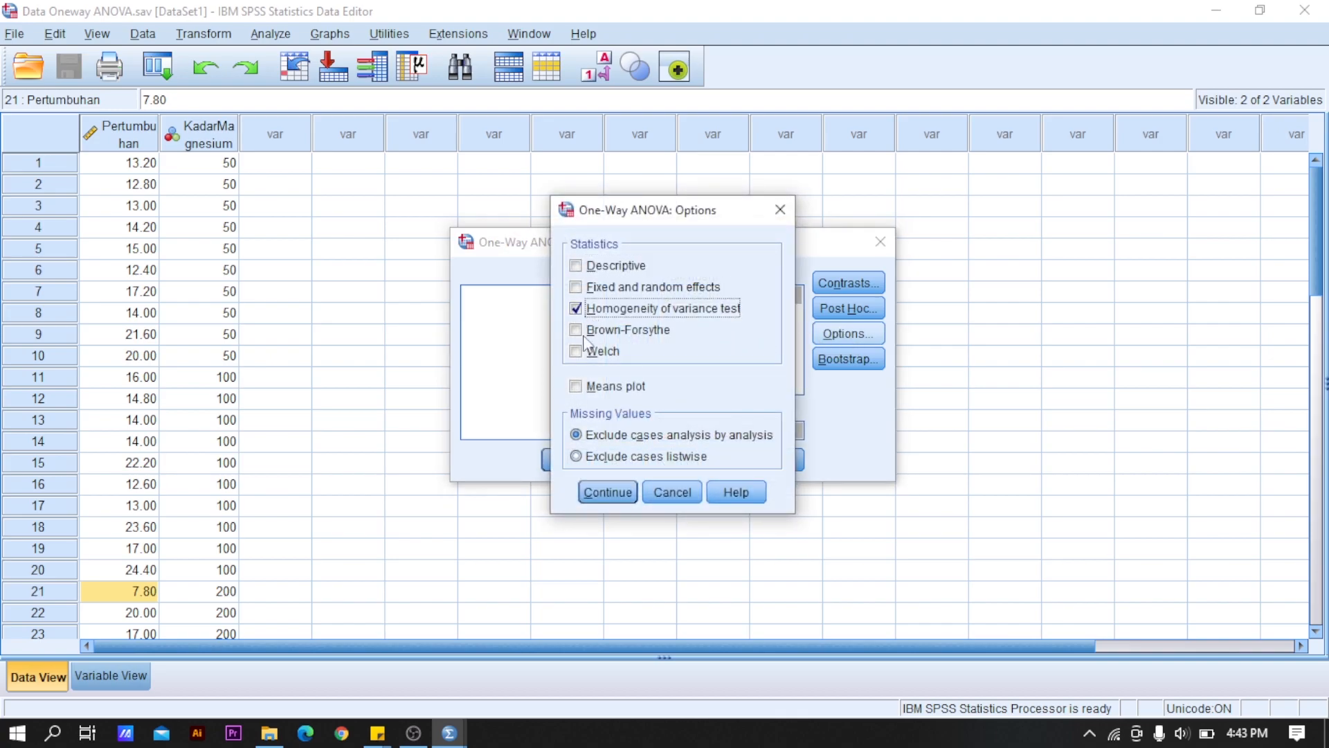
left_click(597, 494)
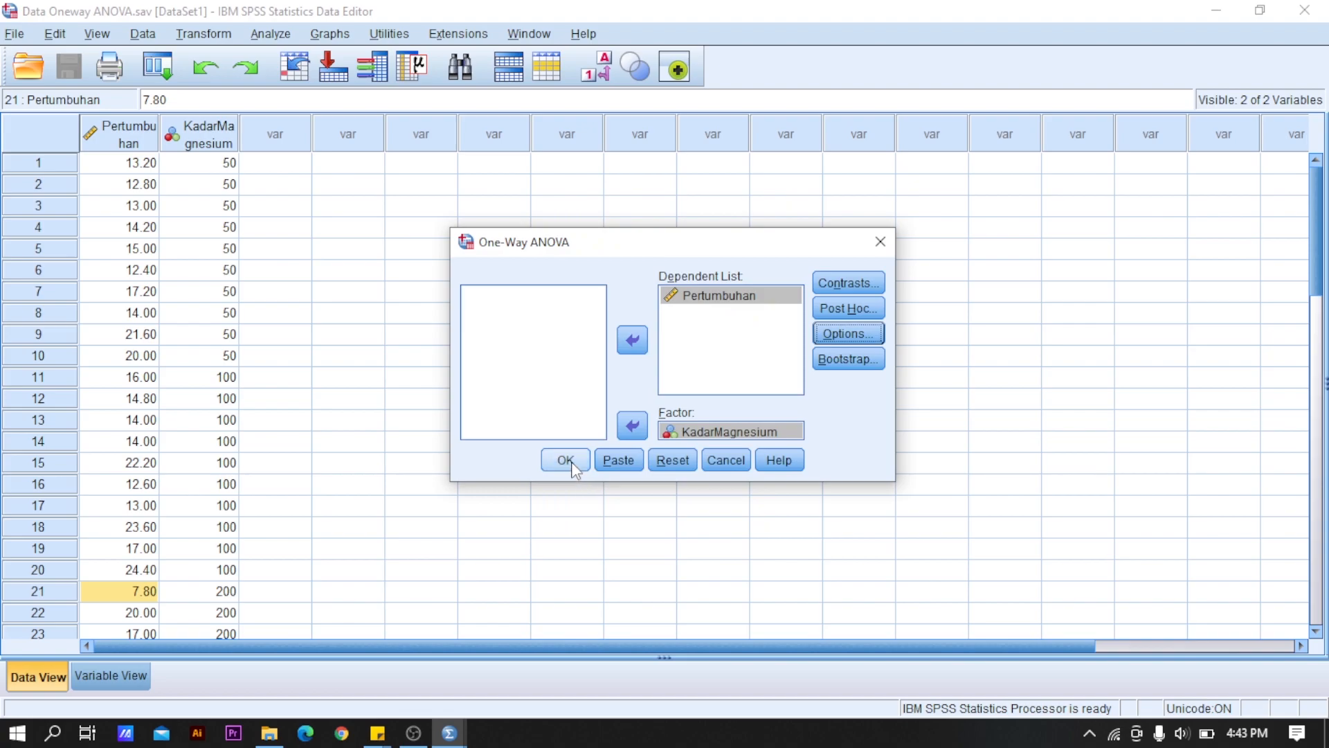
left_click(571, 469)
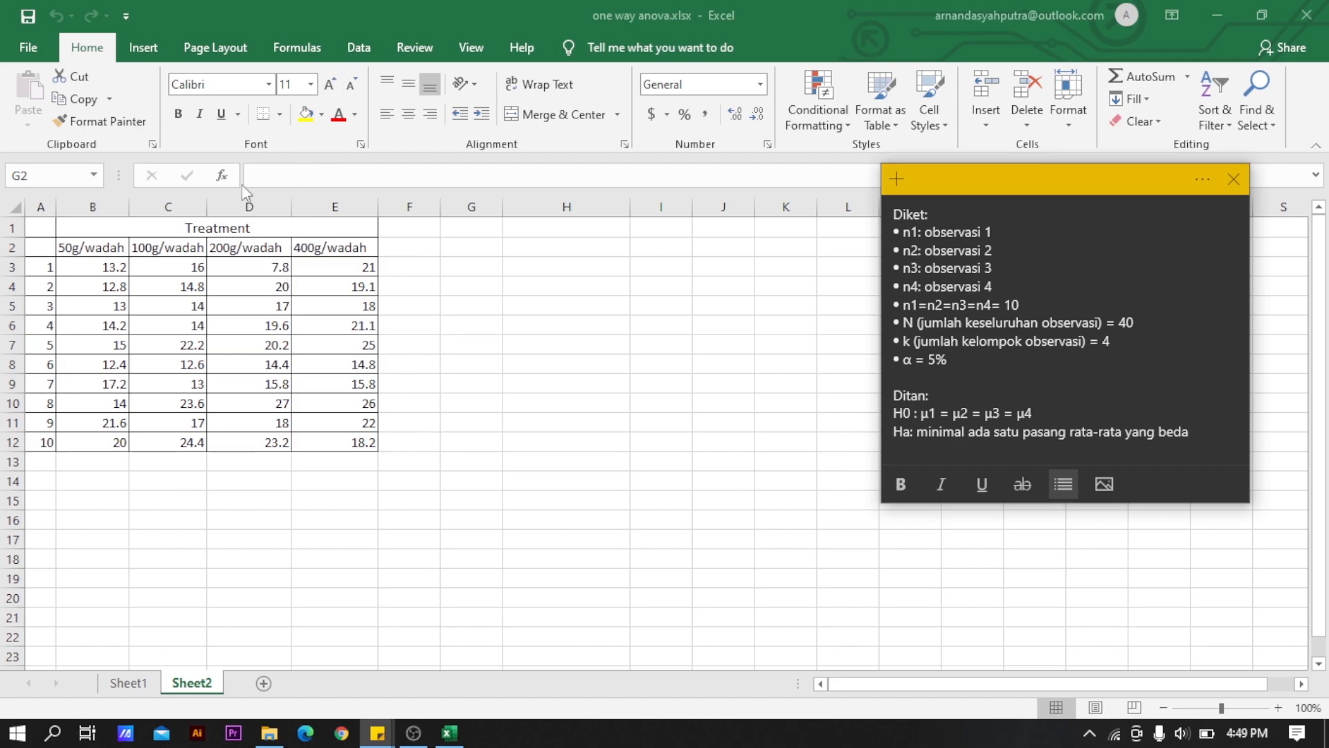
- In Excel, start the Anova: Single Factor analysis tool for the treatment data on Sheet2
left_click(358, 50)
left_click(359, 50)
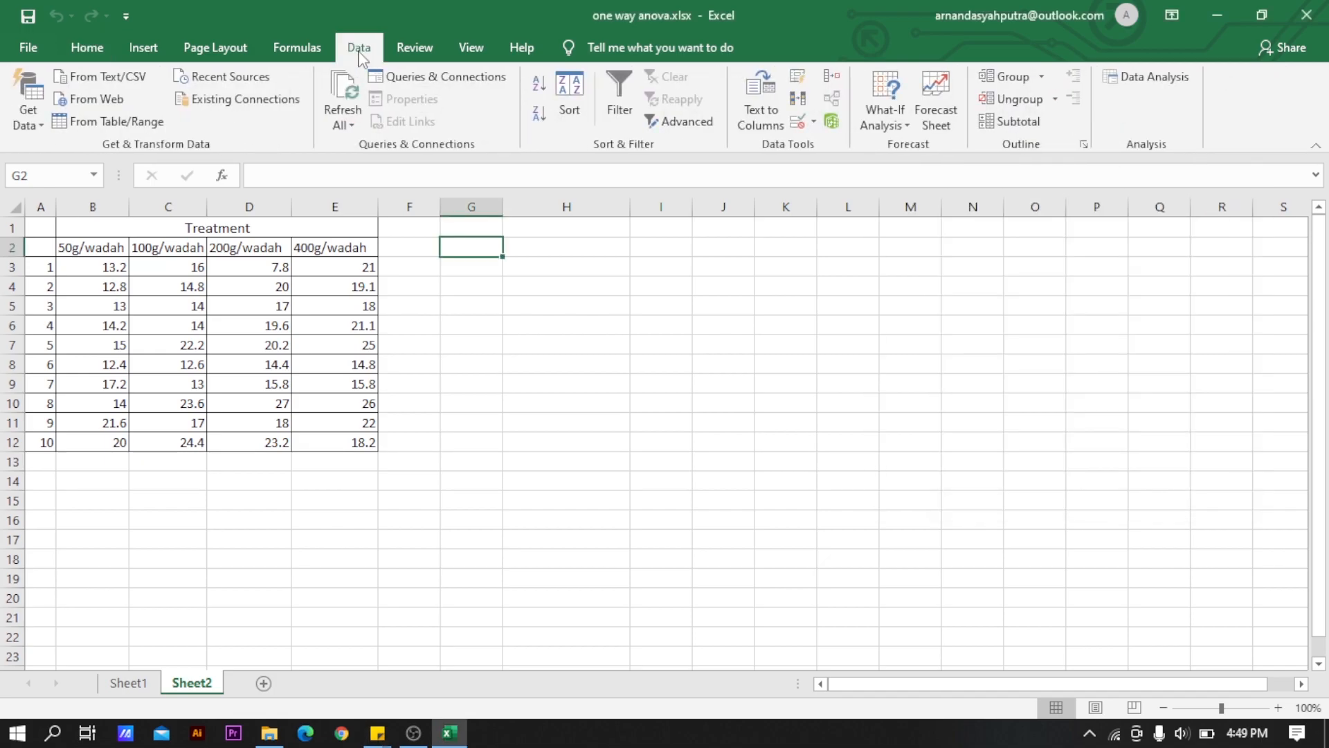
left_click(1110, 87)
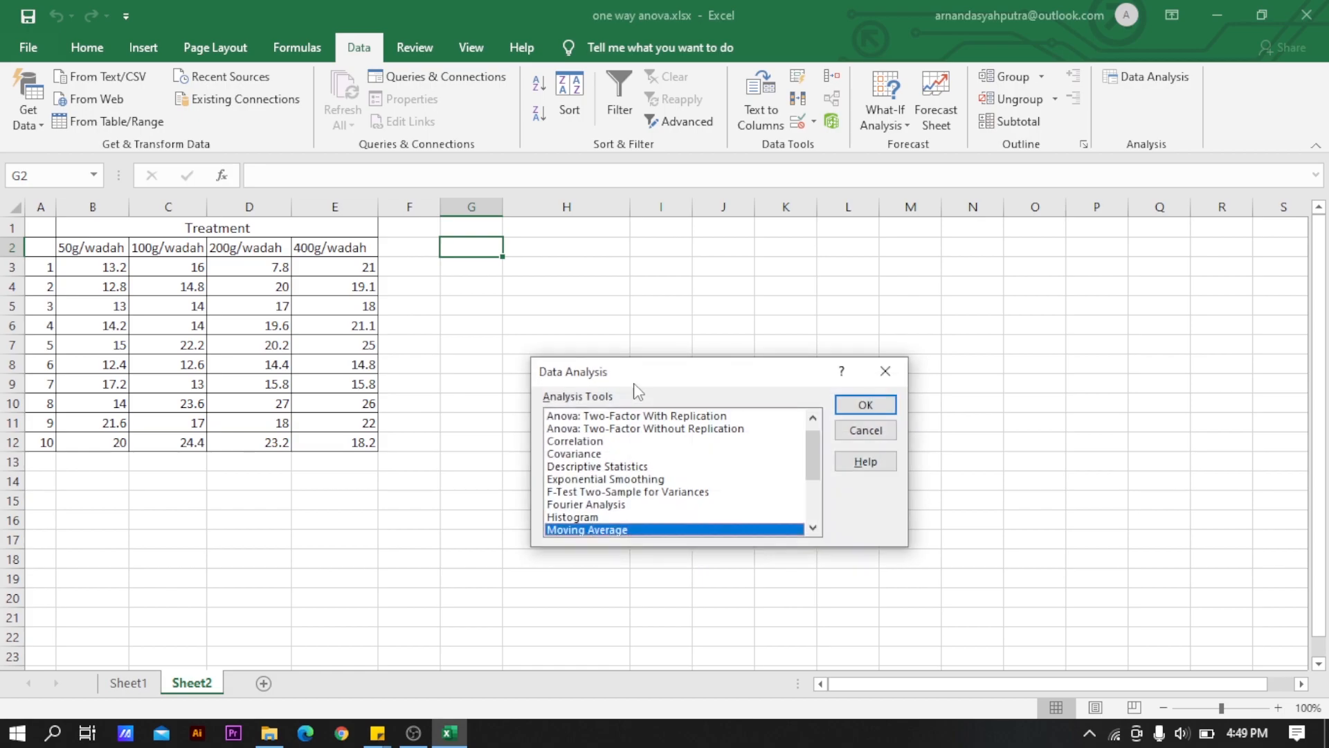
scroll(665, 417, "up", 1)
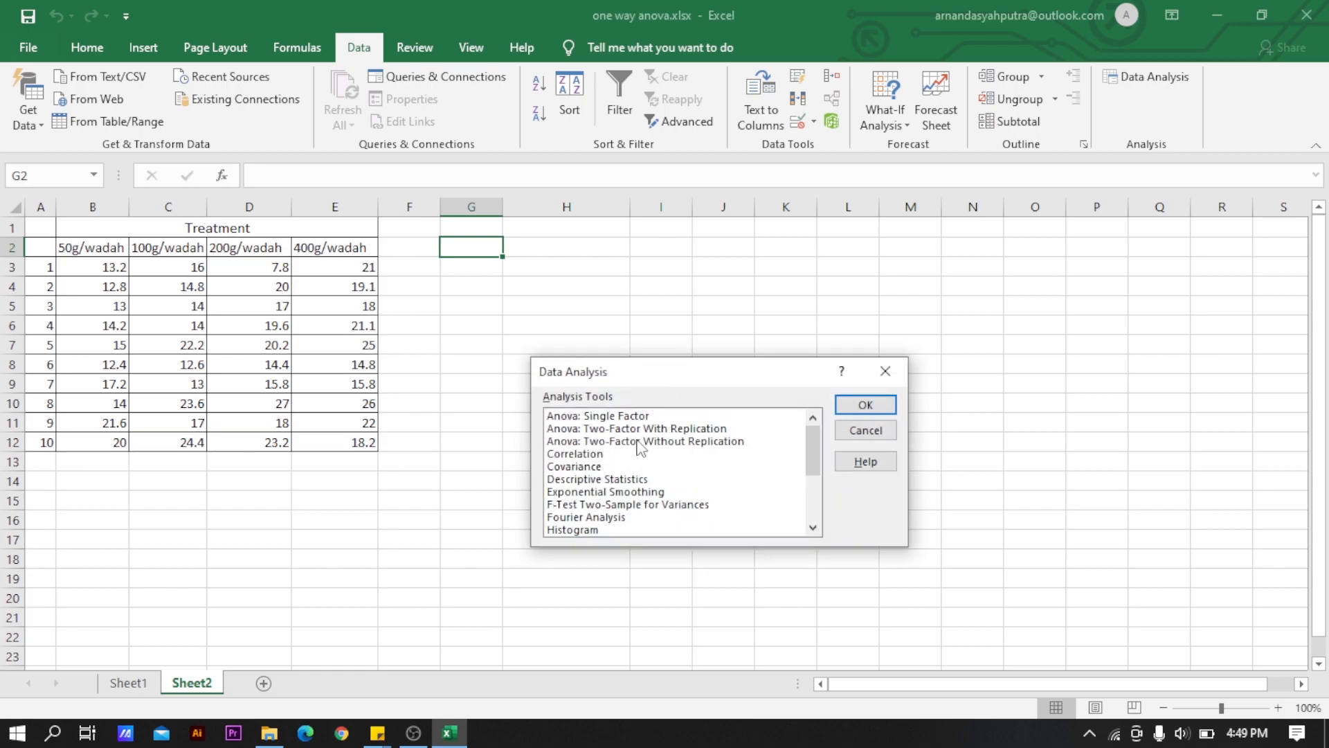
left_click(625, 417)
left_click(874, 405)
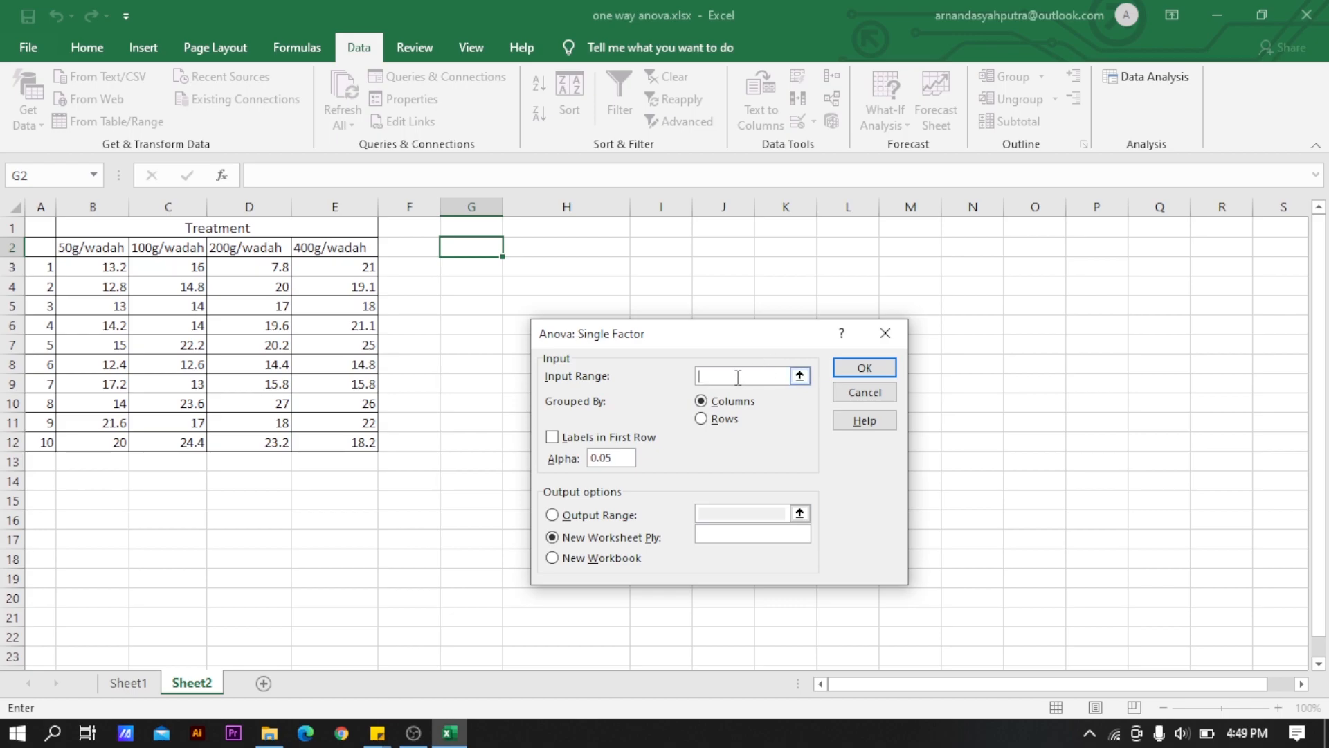
- Run the single-factor ANOVA on B2:E12 with labels in the first row, placing the output at H2, and examine the ANOVA table
left_click_drag(55, 250, 327, 441)
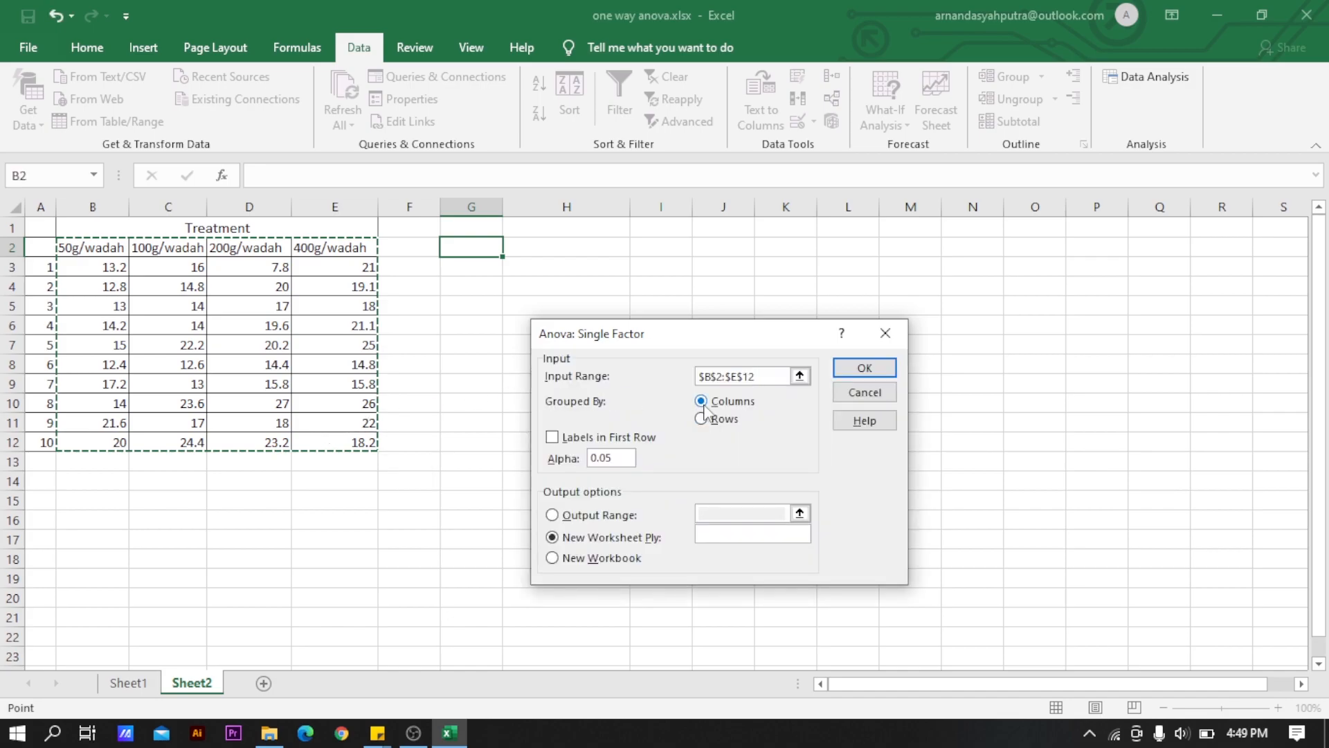
left_click(589, 441)
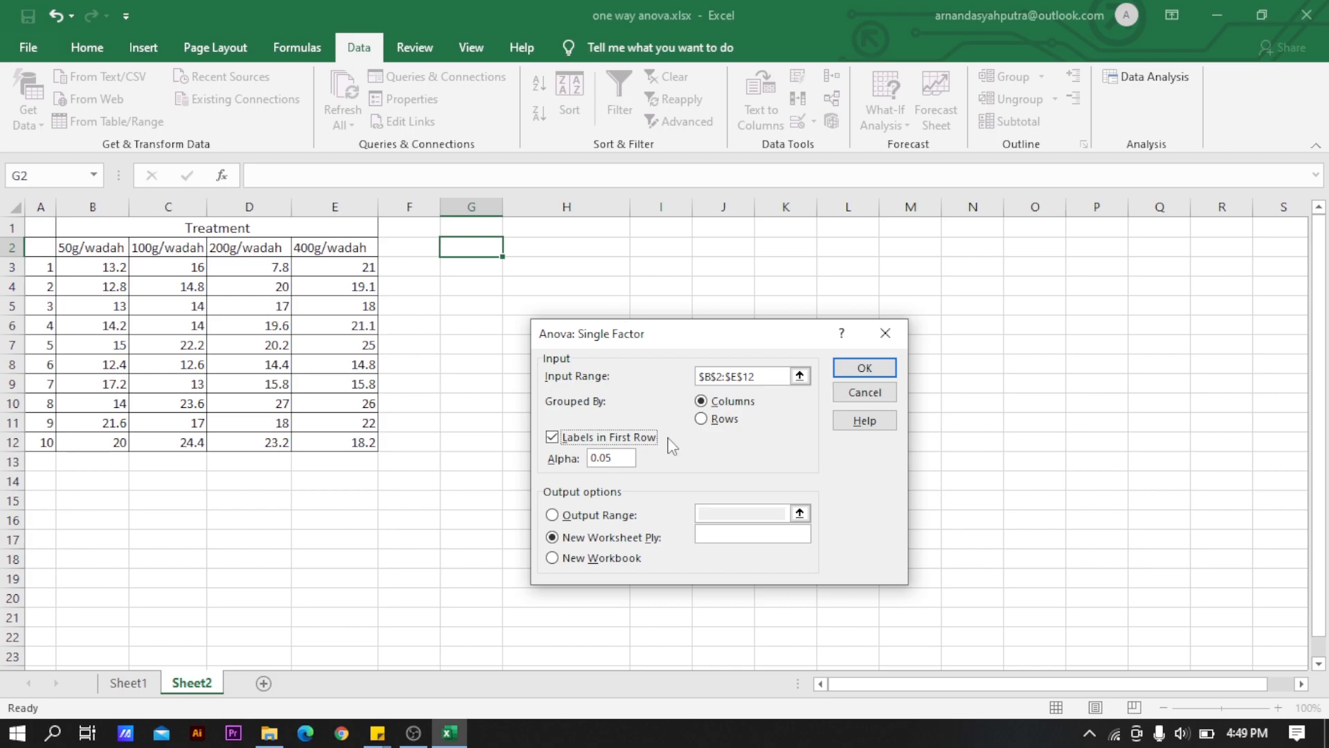
left_click(614, 458)
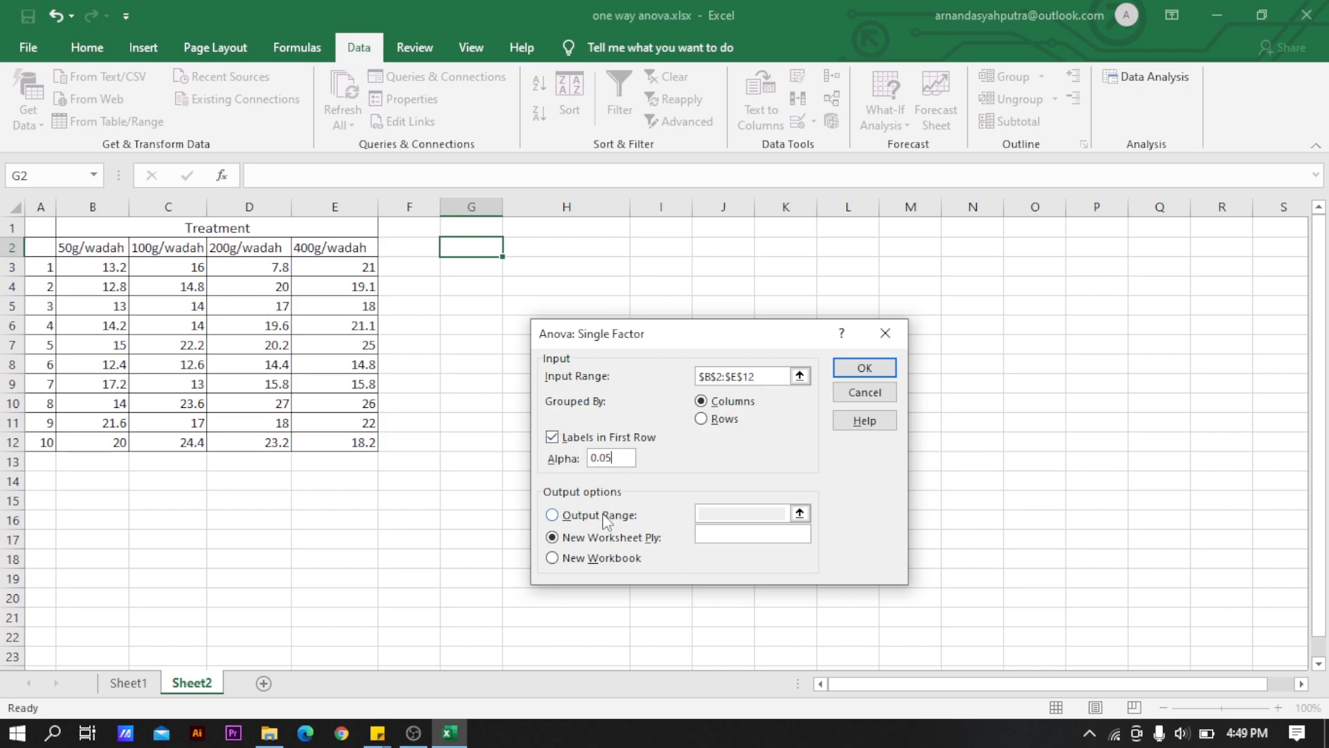
left_click(553, 515)
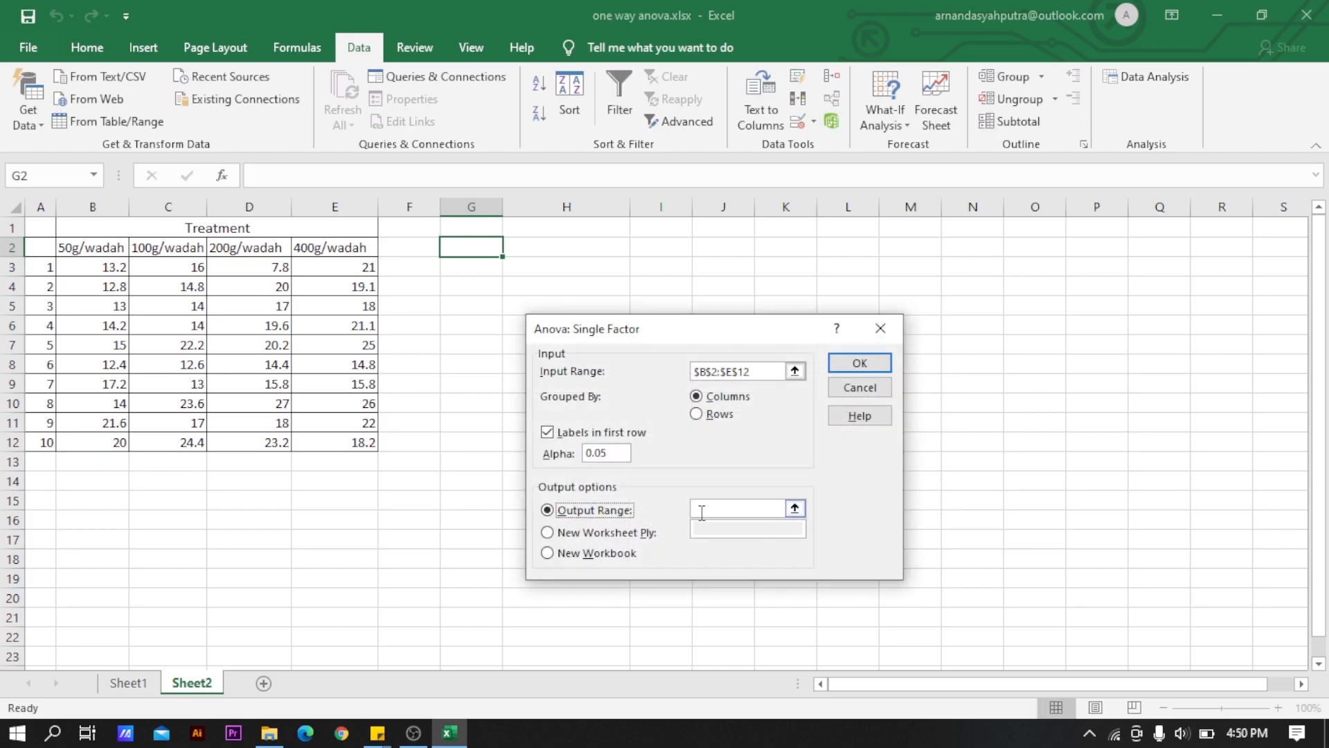
left_click(583, 250)
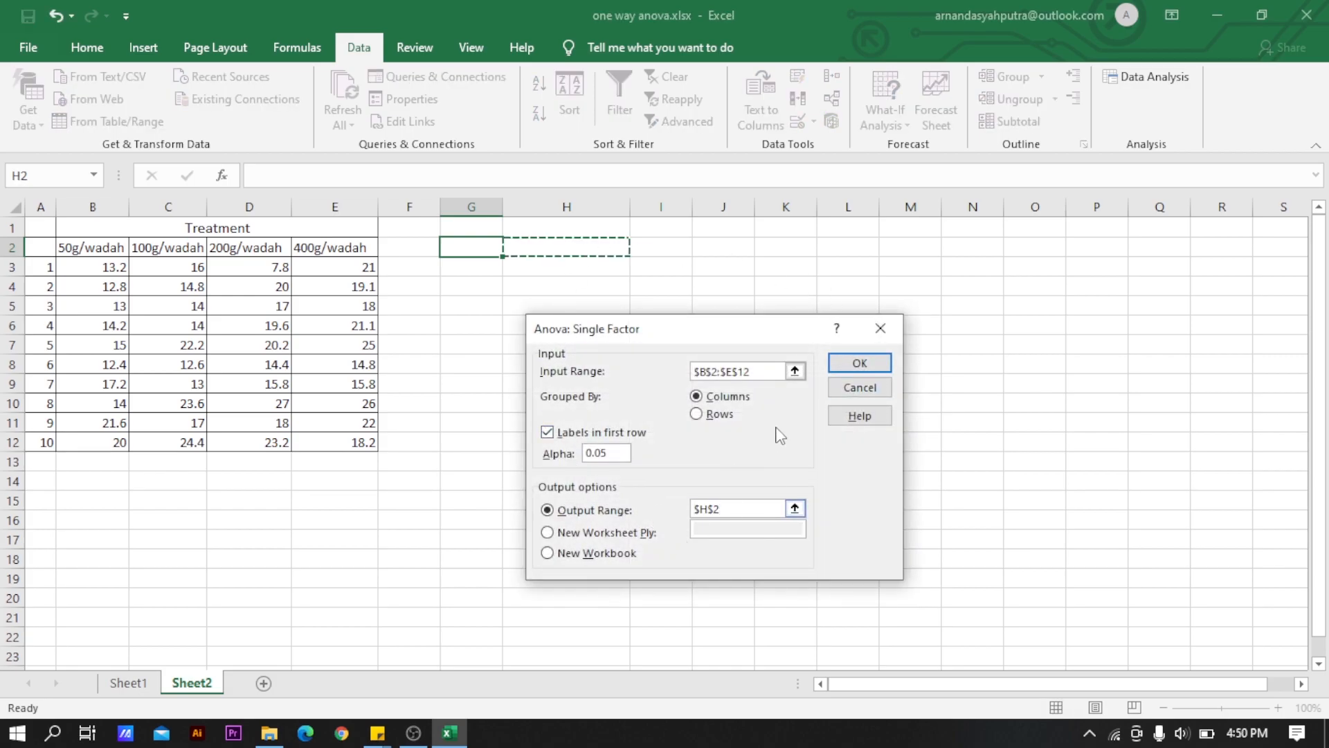
left_click(840, 368)
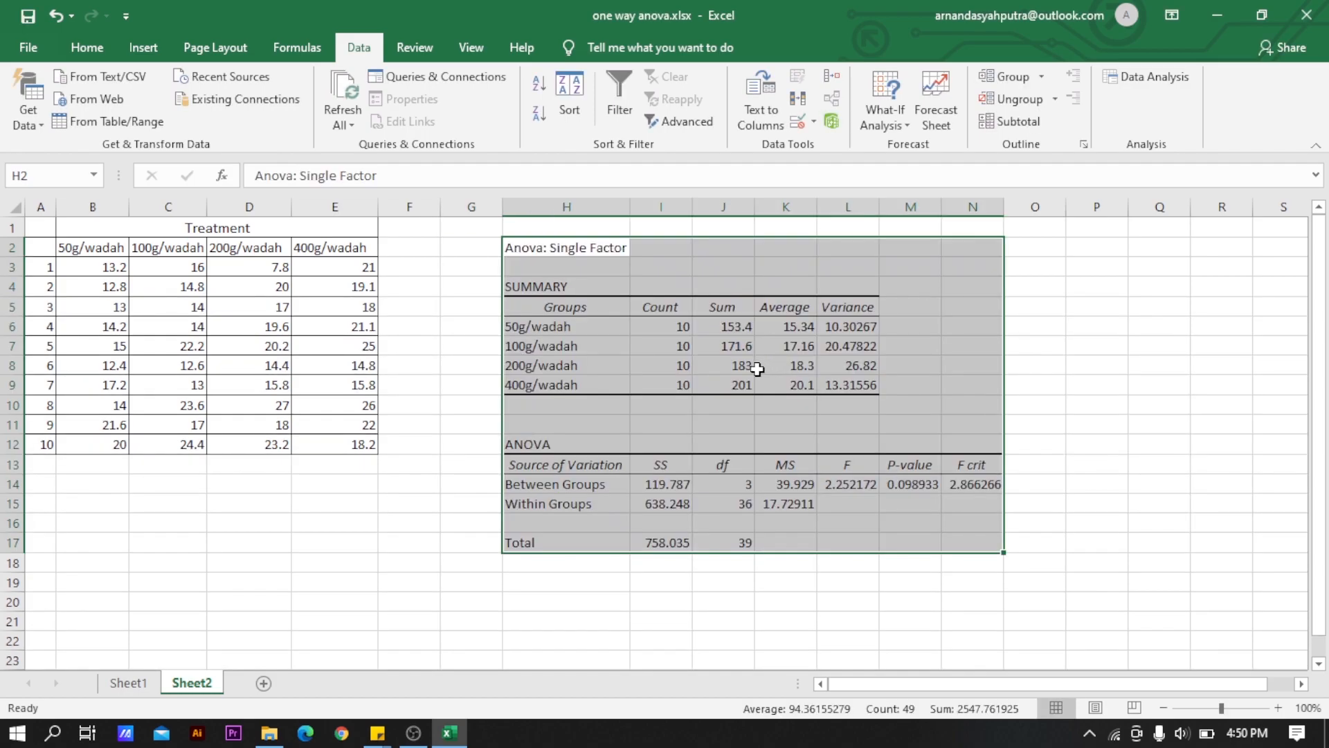
left_click(849, 521)
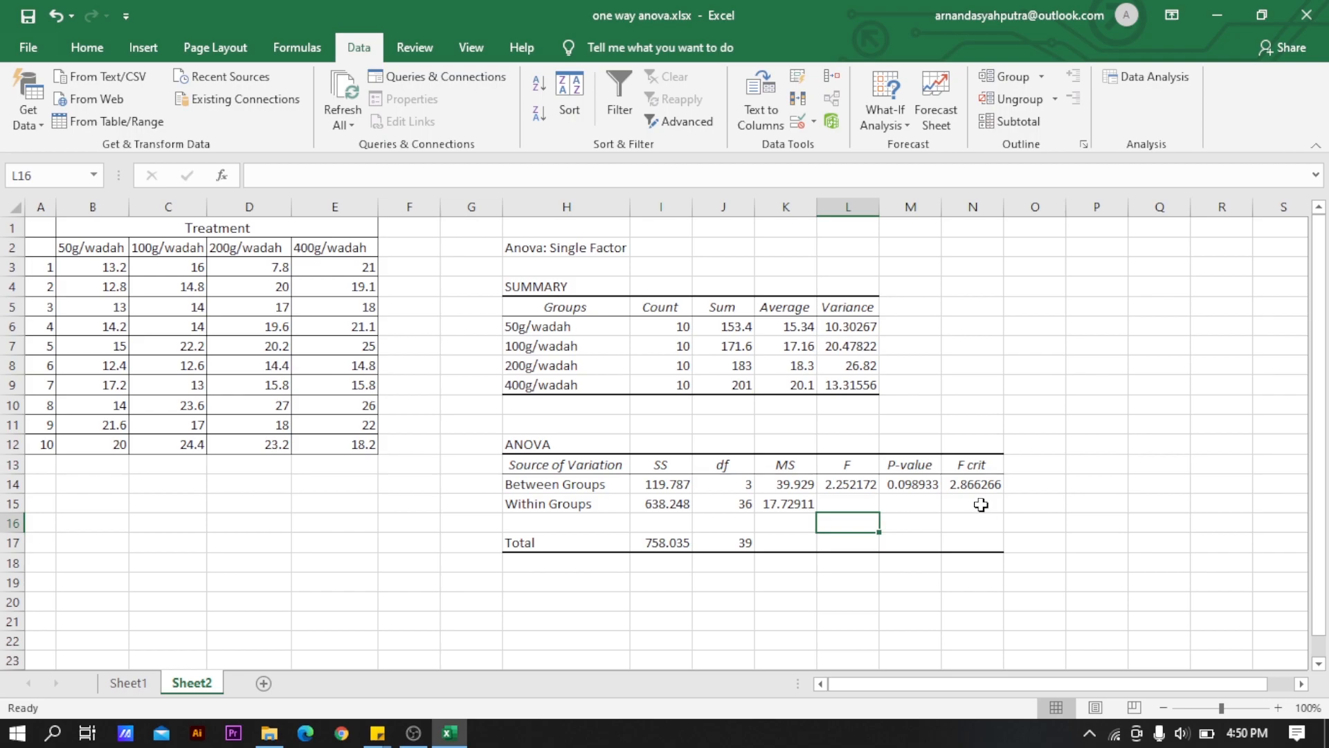
left_click_drag(921, 468, 914, 484)
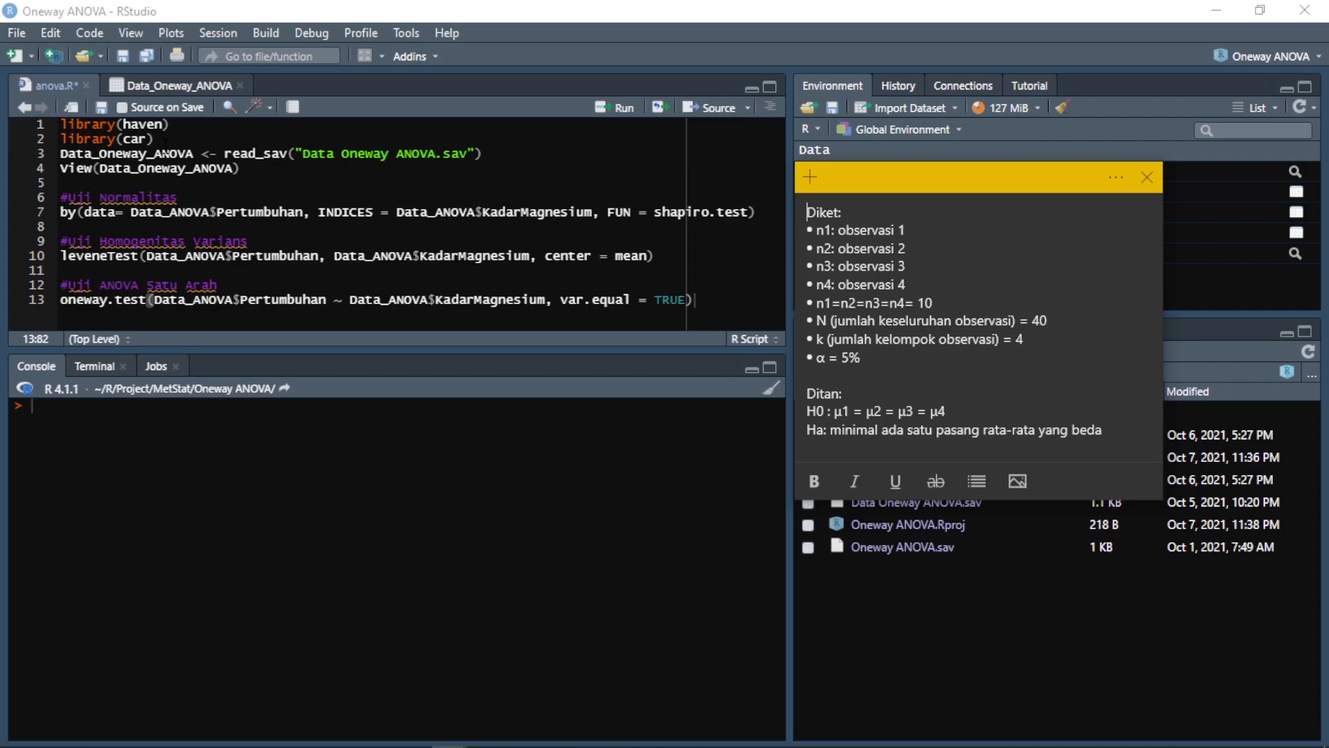
- In RStudio, run the script lines that load haven and car, then those that read and view "Data Oneway ANOVA.sav"
left_click_drag(160, 139, 61, 125)
left_click(624, 107)
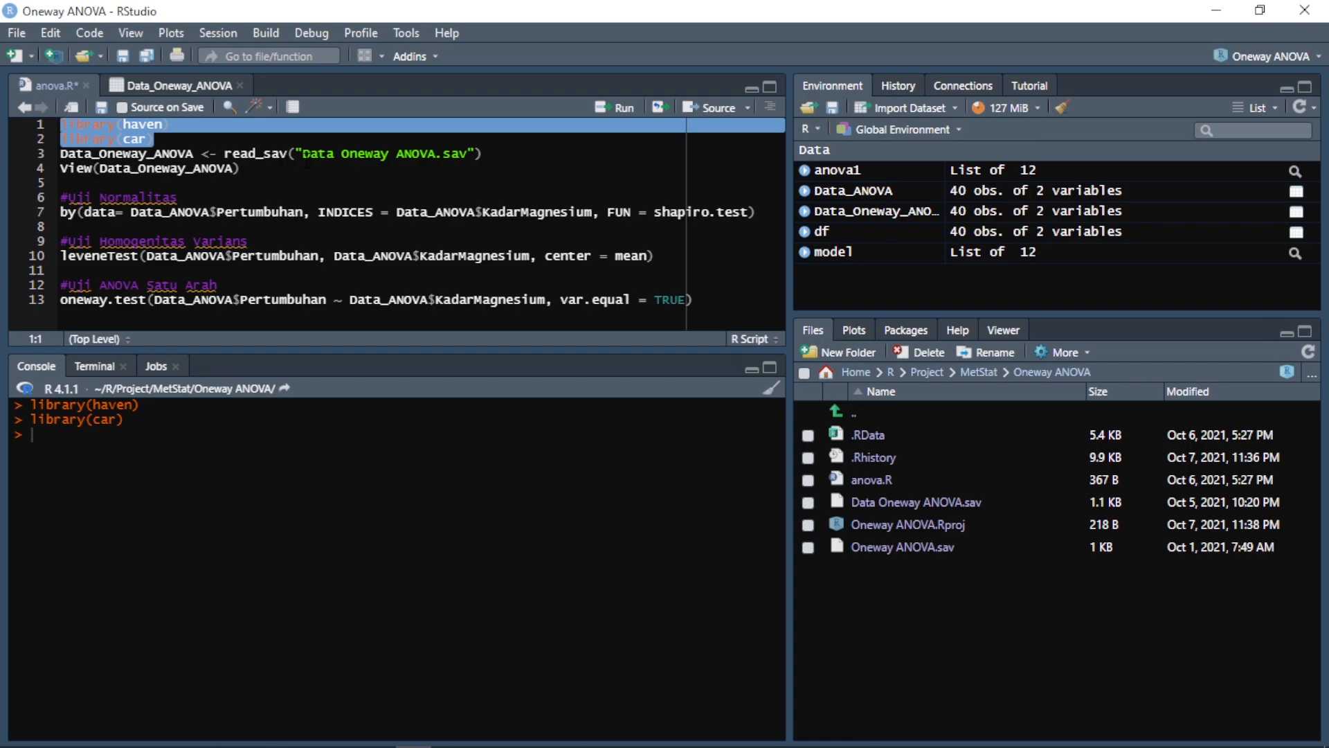
left_click(304, 154)
left_click_drag(304, 154, 468, 153)
left_click_drag(288, 154, 61, 154)
left_click(618, 107)
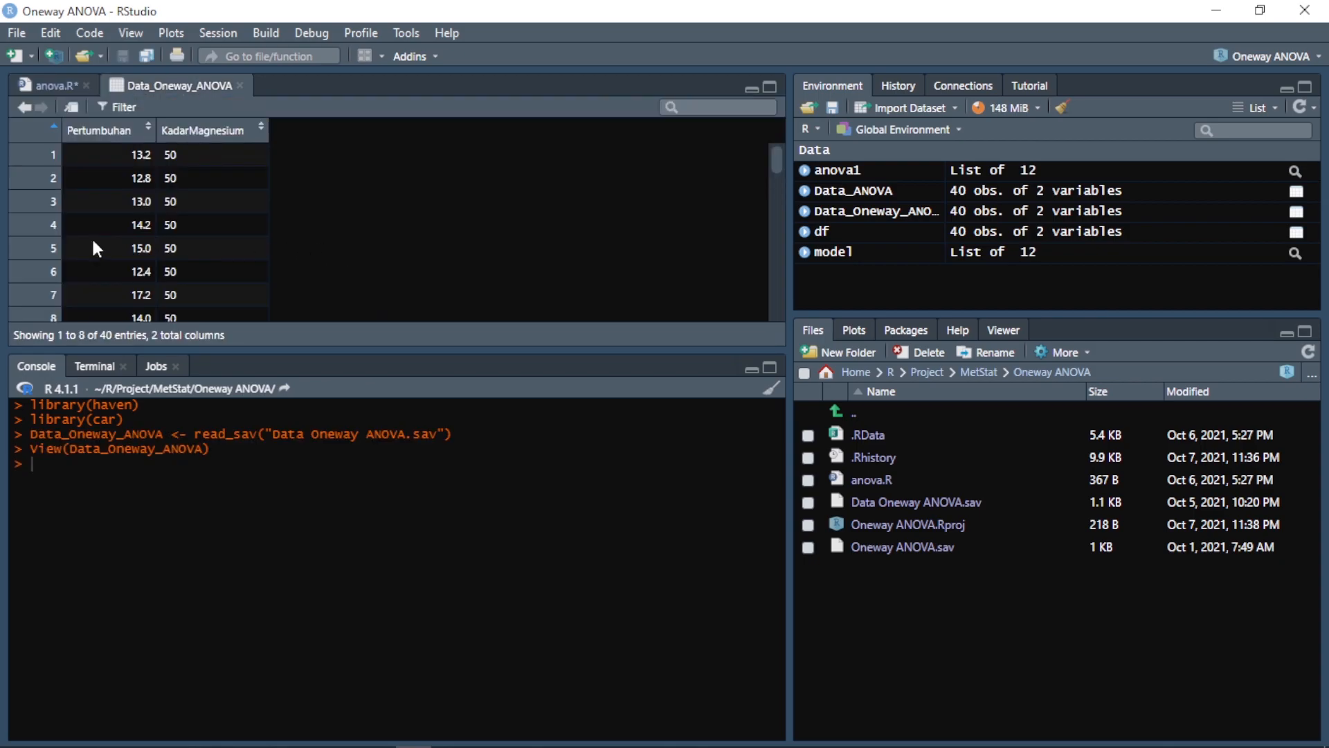
- Run the anova.R line for the Shapiro-Wilk normality test of Pertumbuhan by KadarMagnesium and review the output for each group
left_click(42, 80)
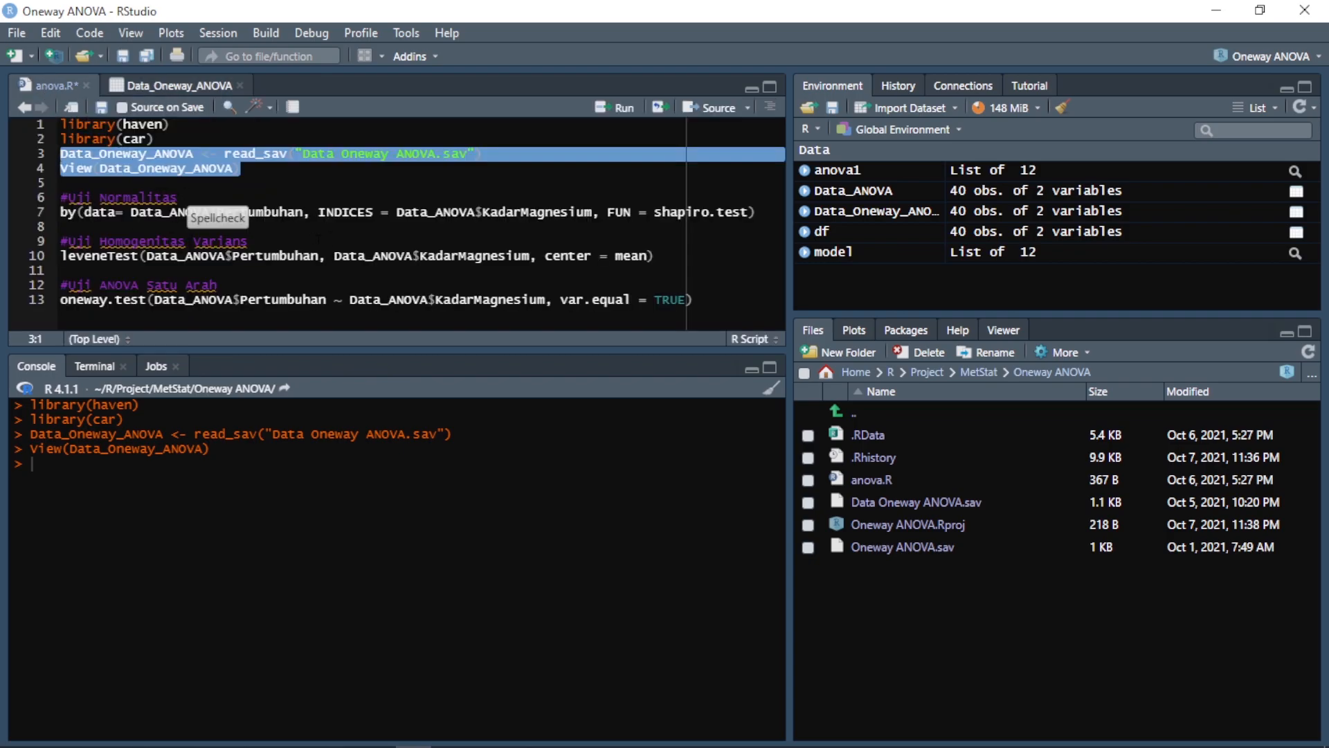
left_click(333, 211)
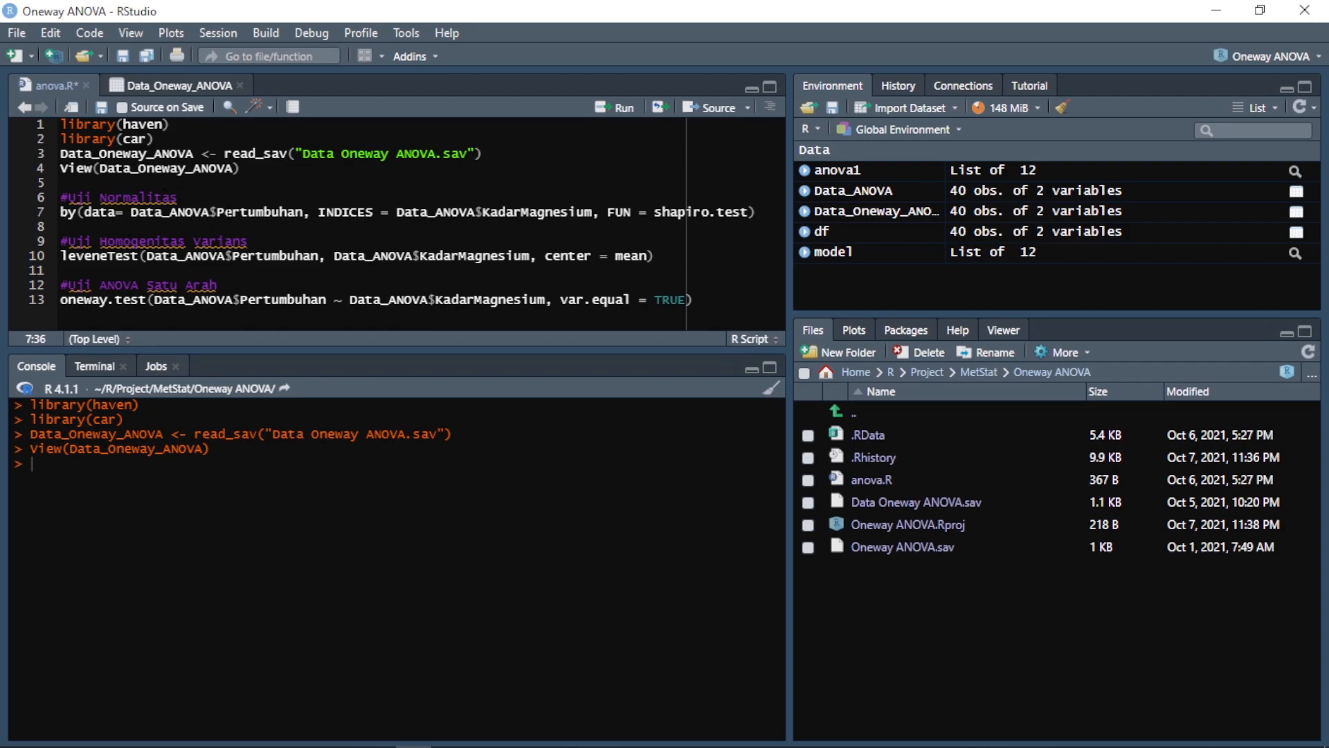
left_click_drag(216, 211, 303, 211)
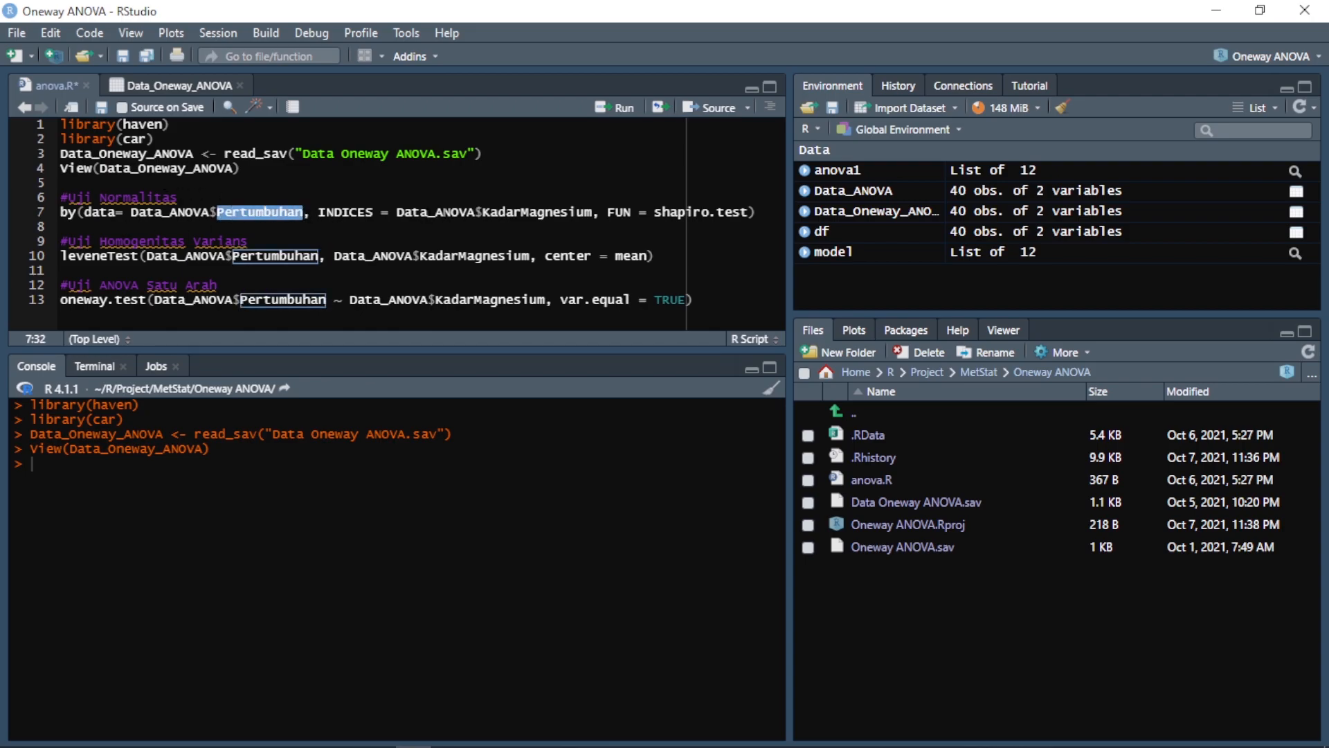
left_click_drag(482, 211, 592, 211)
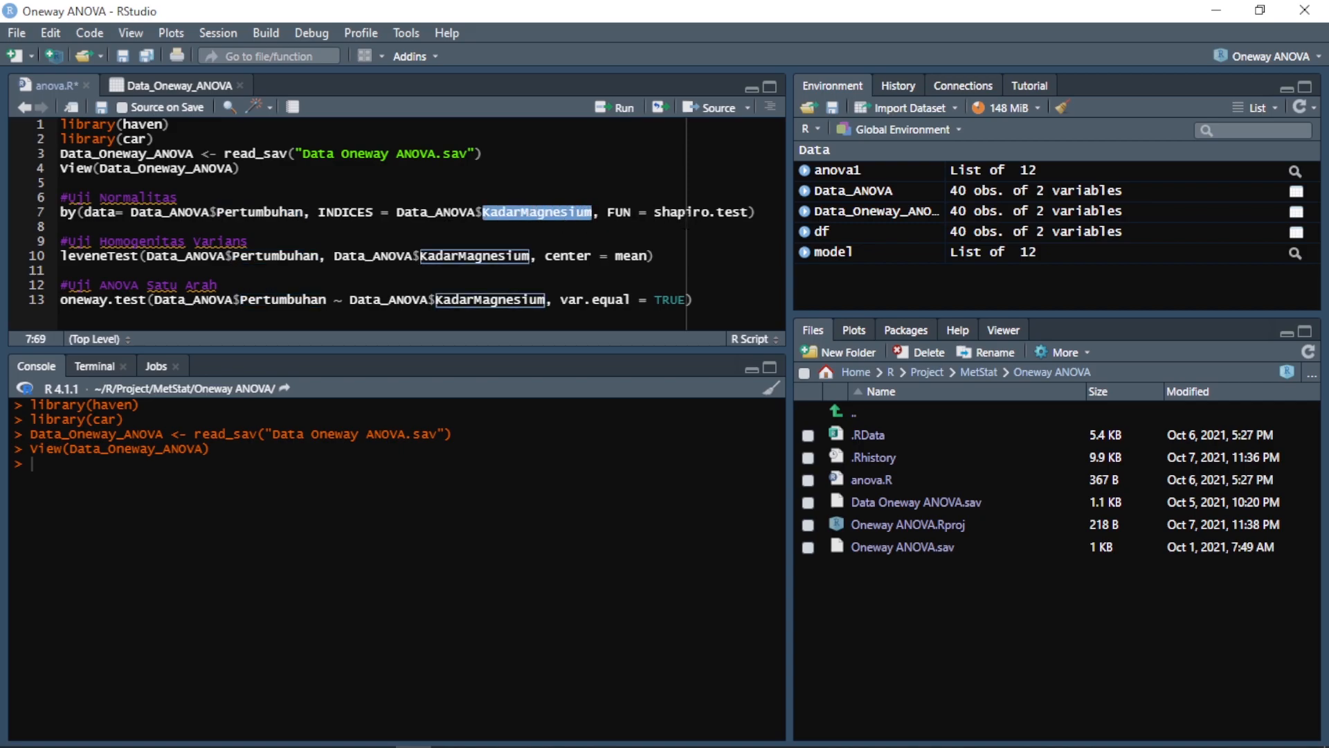
left_click(765, 211)
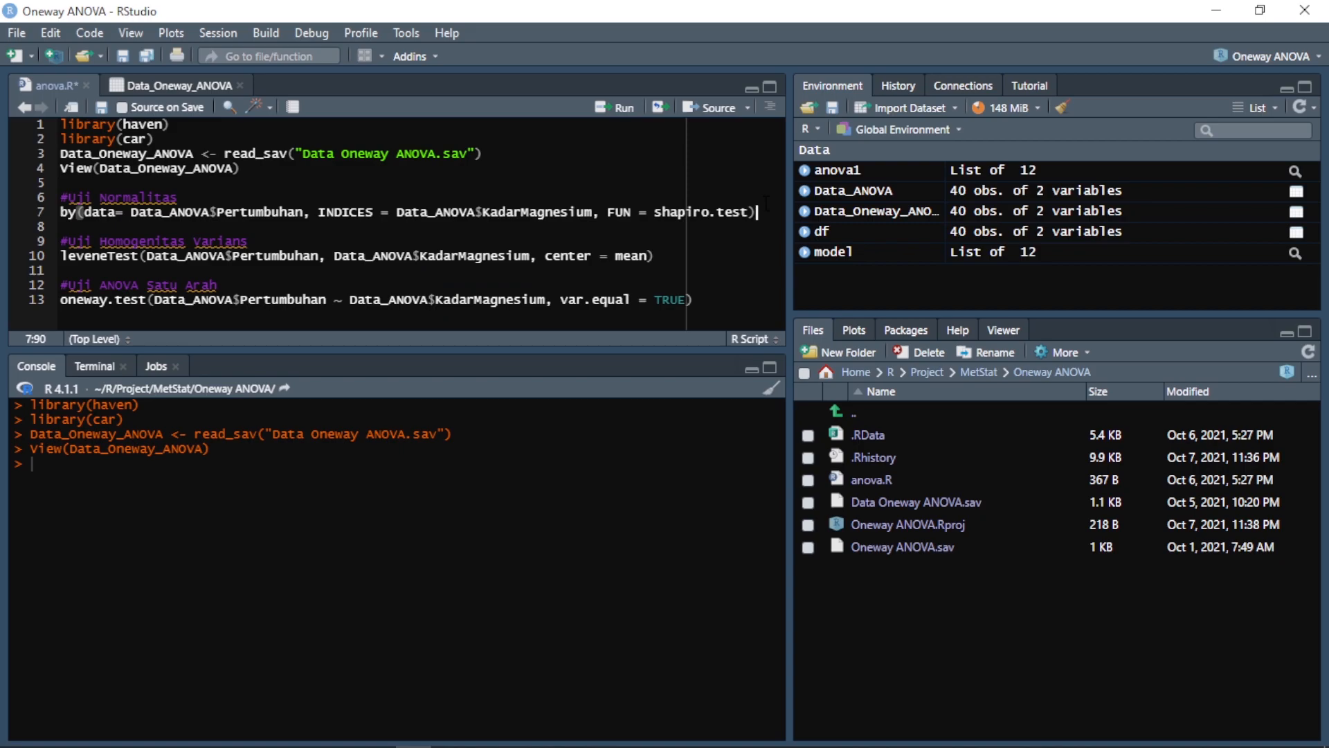
key("ctrl+Return")
scroll(388, 568, "up", 1)
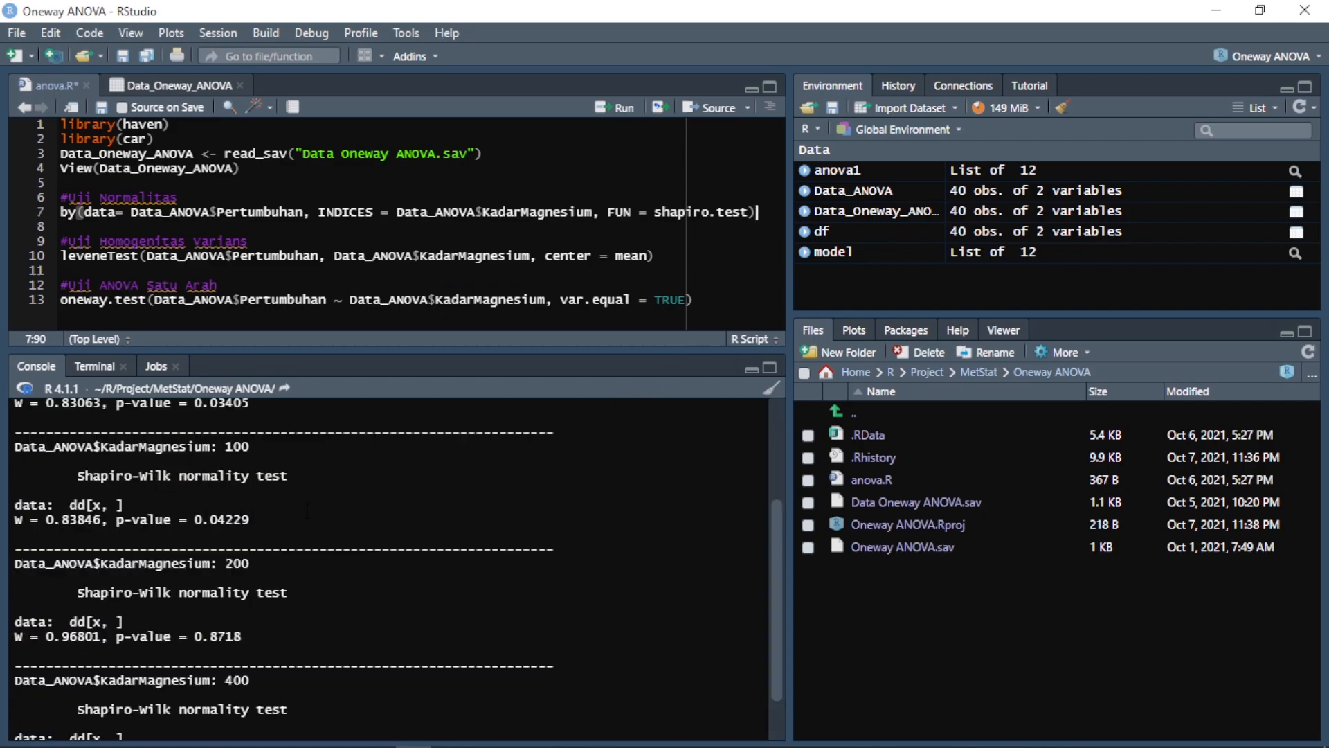
scroll(388, 568, "down", 1)
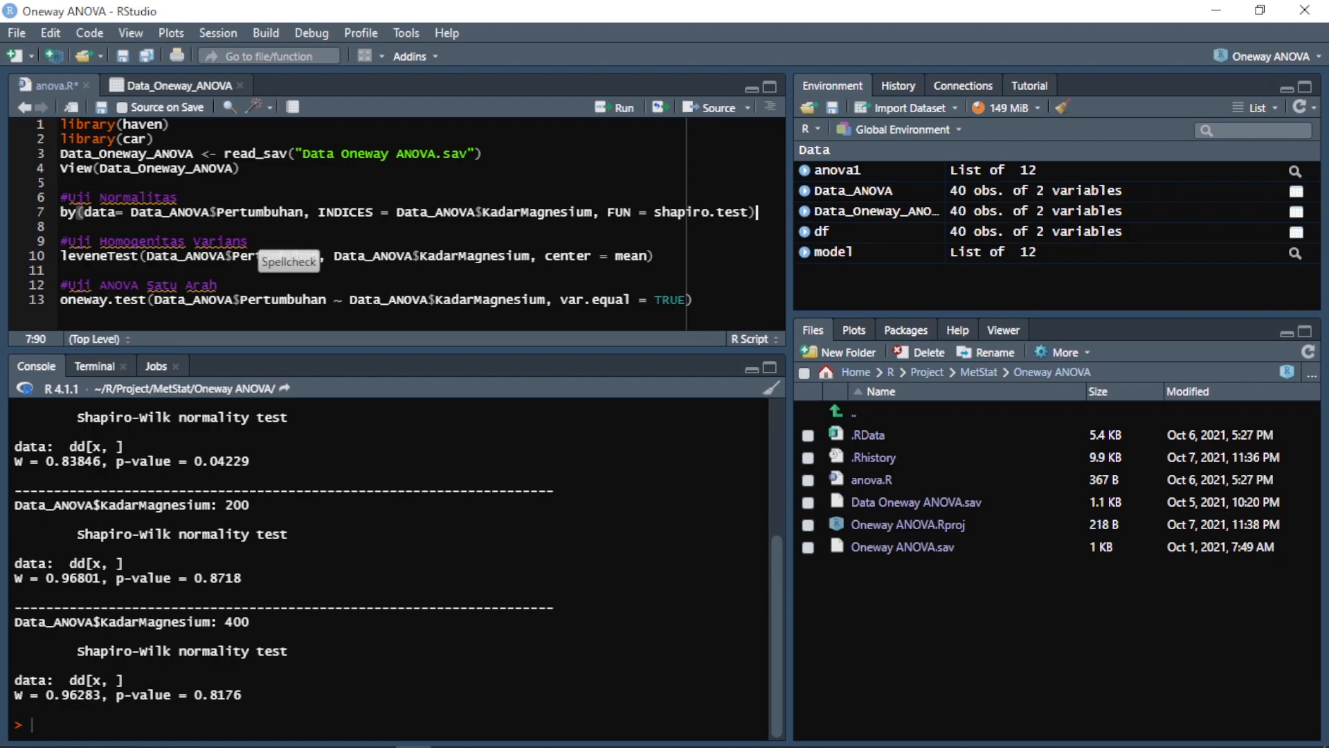
- Run the leveneTest line on Pertumbuhan by KadarMagnesium with center = mean and check the p-value in the output
left_click_drag(138, 256, 60, 256)
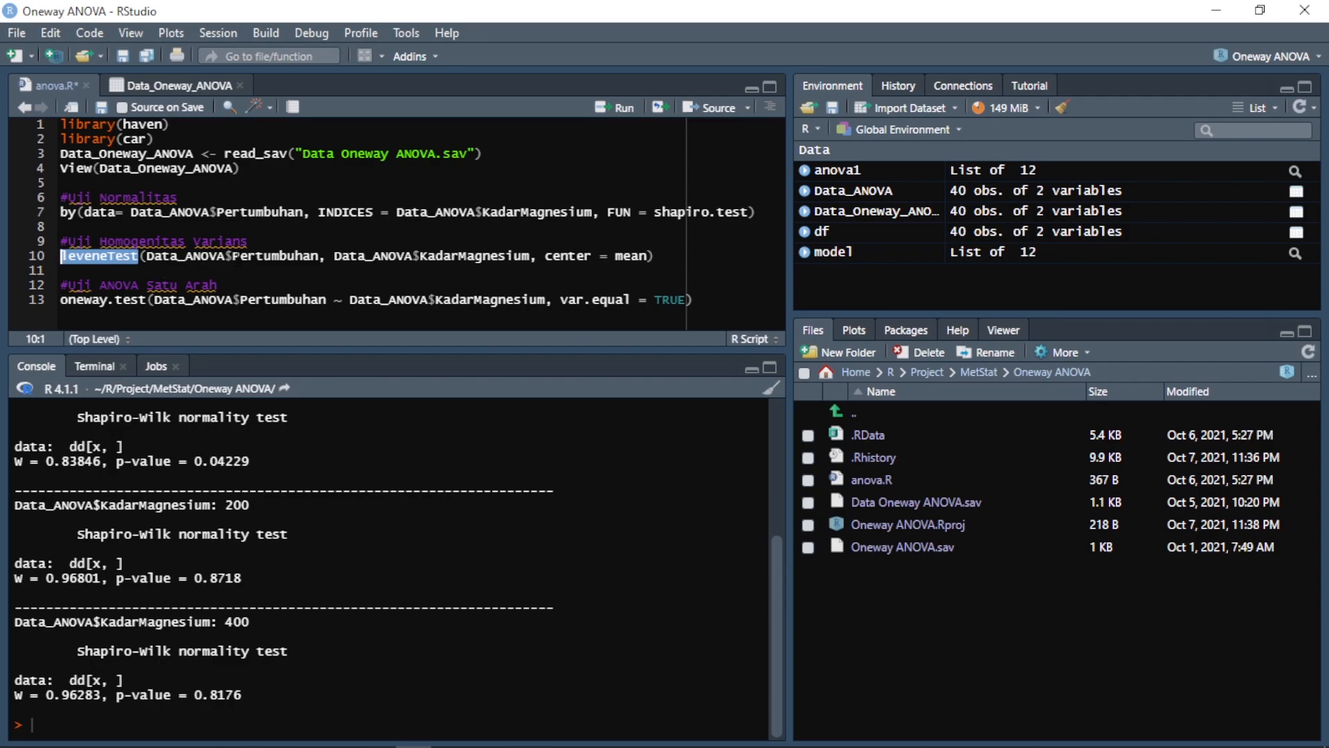
left_click_drag(318, 255, 234, 255)
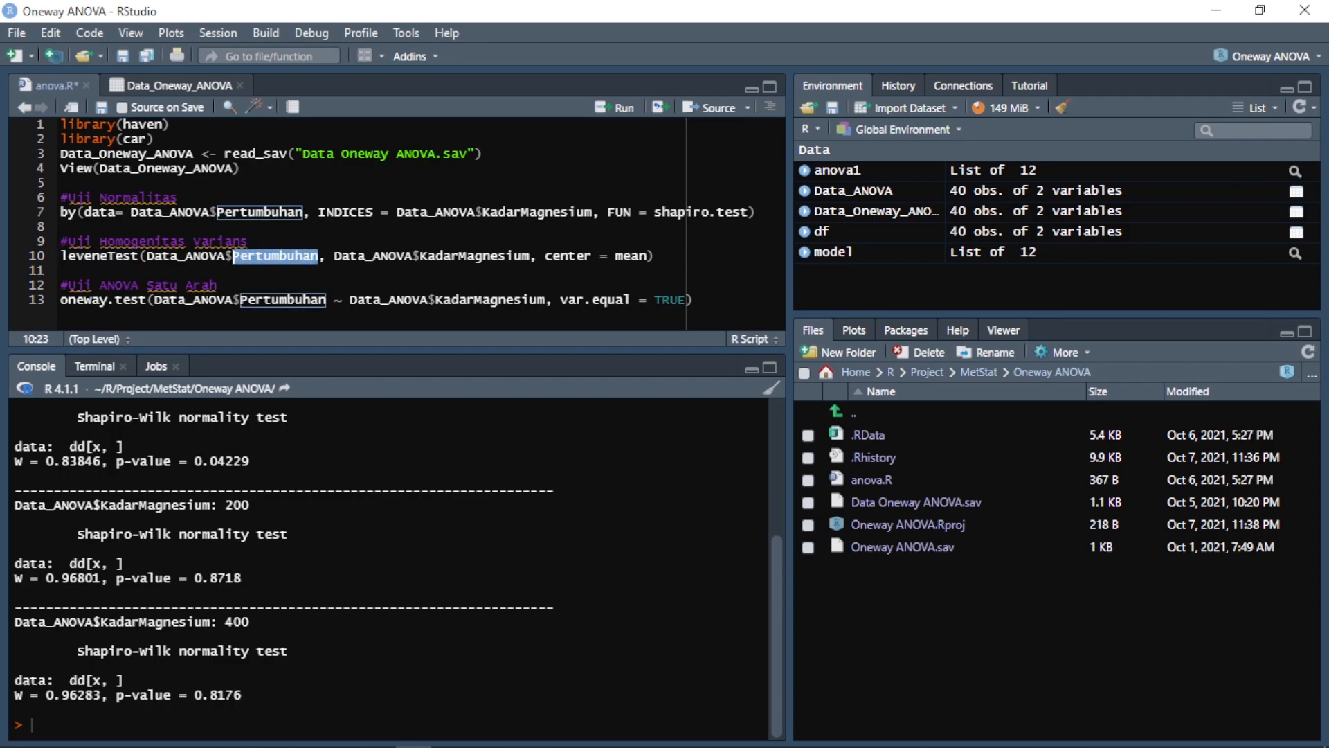
left_click_drag(530, 256, 419, 255)
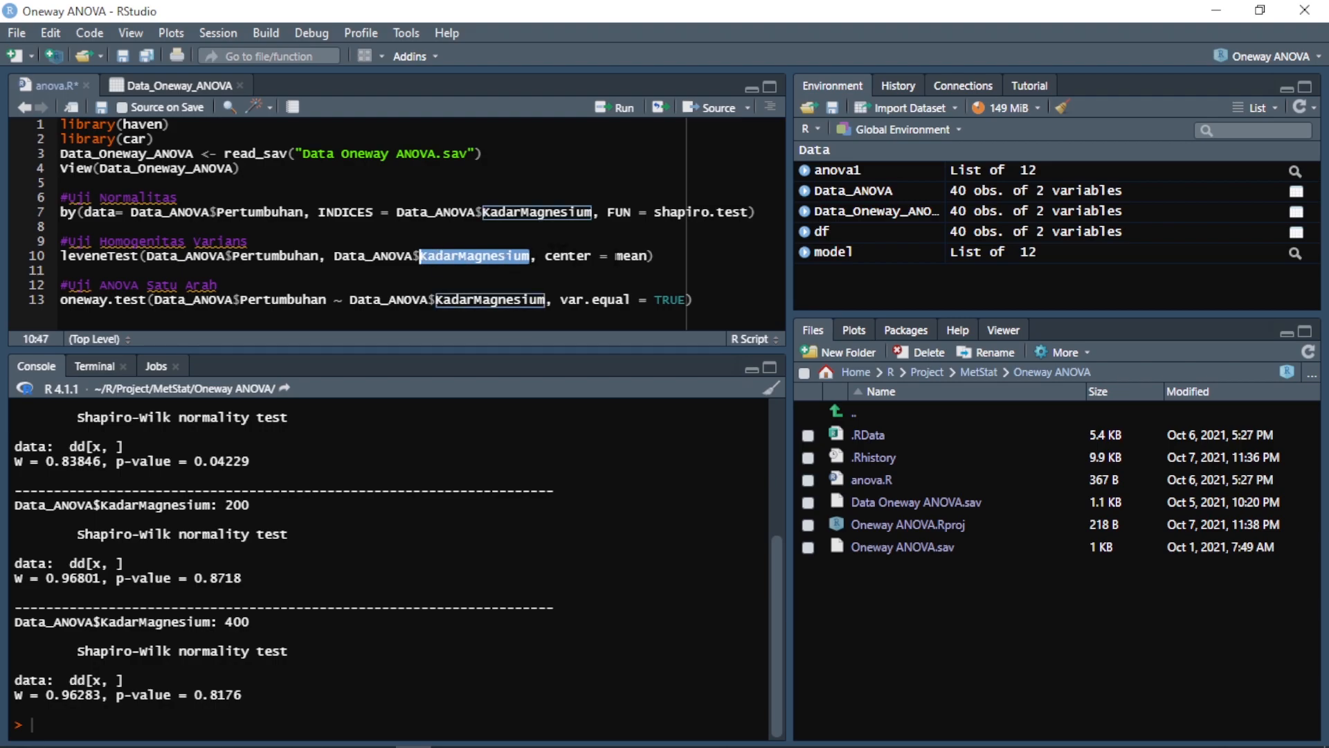
double_click(630, 255)
left_click(656, 256)
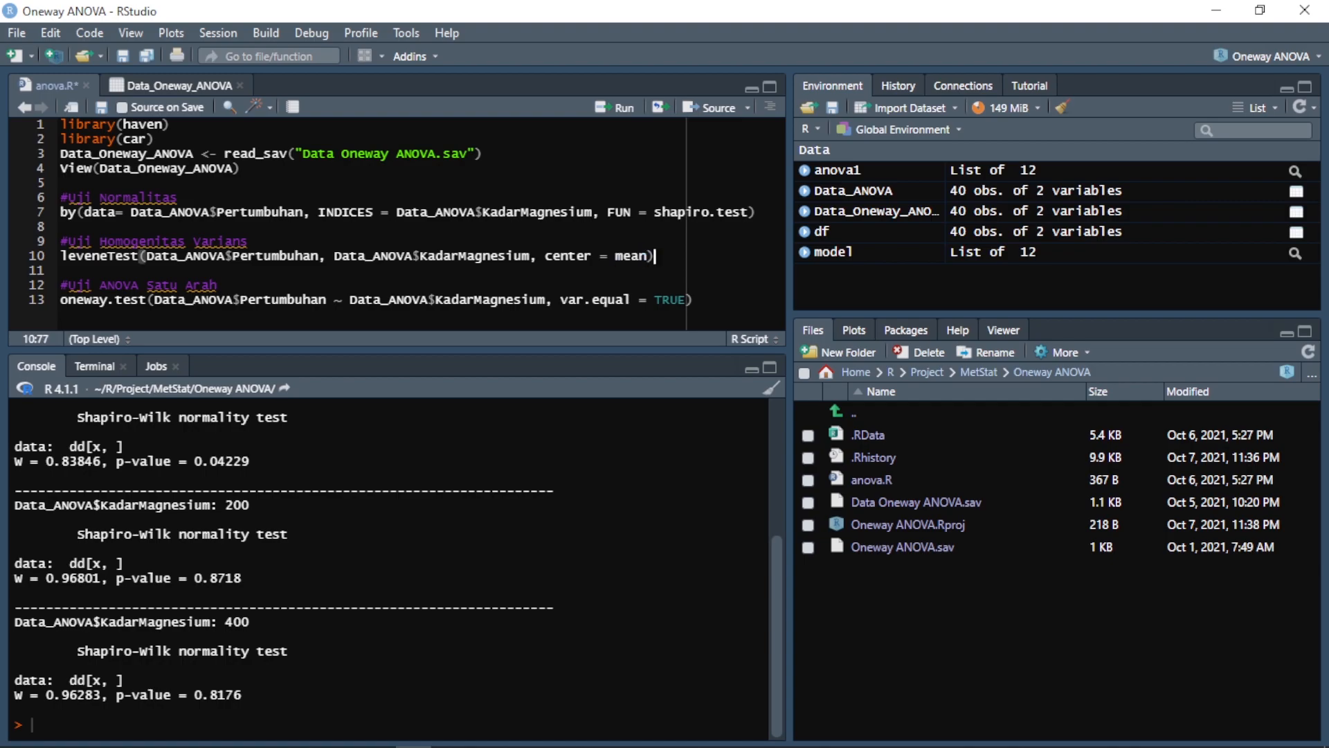
key("ctrl+Return")
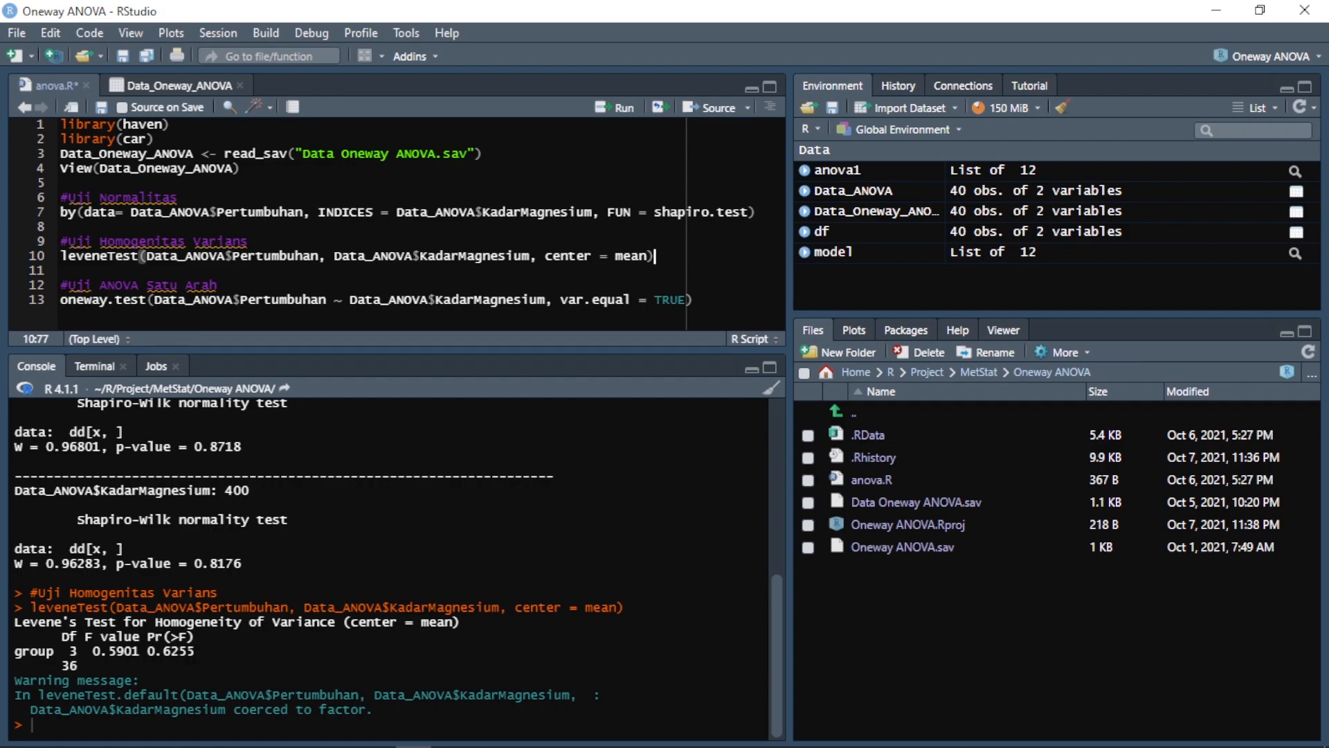
left_click_drag(196, 651, 147, 650)
left_click(228, 651)
- Run the oneway.test line for Pertumbuhan ~ KadarMagnesium with var.equal = TRUE
triple_click(137, 303)
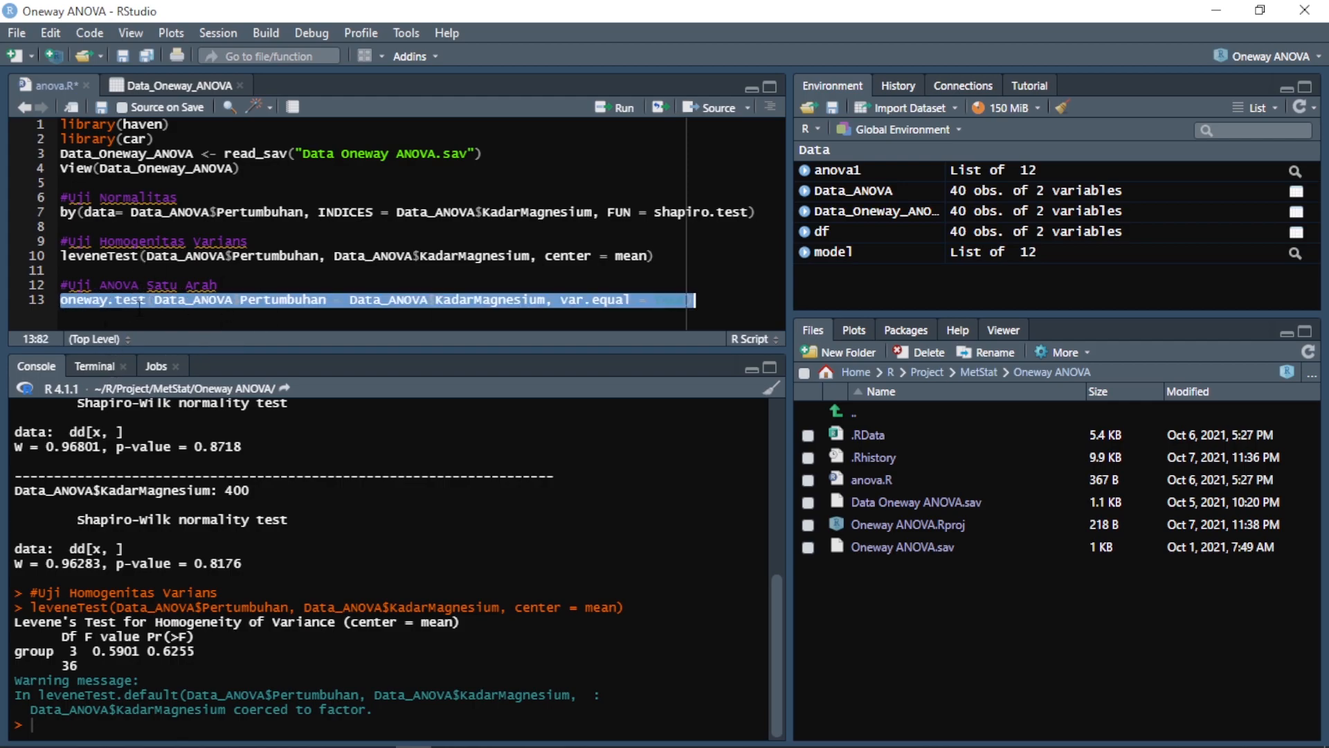
left_click_drag(240, 302, 327, 303)
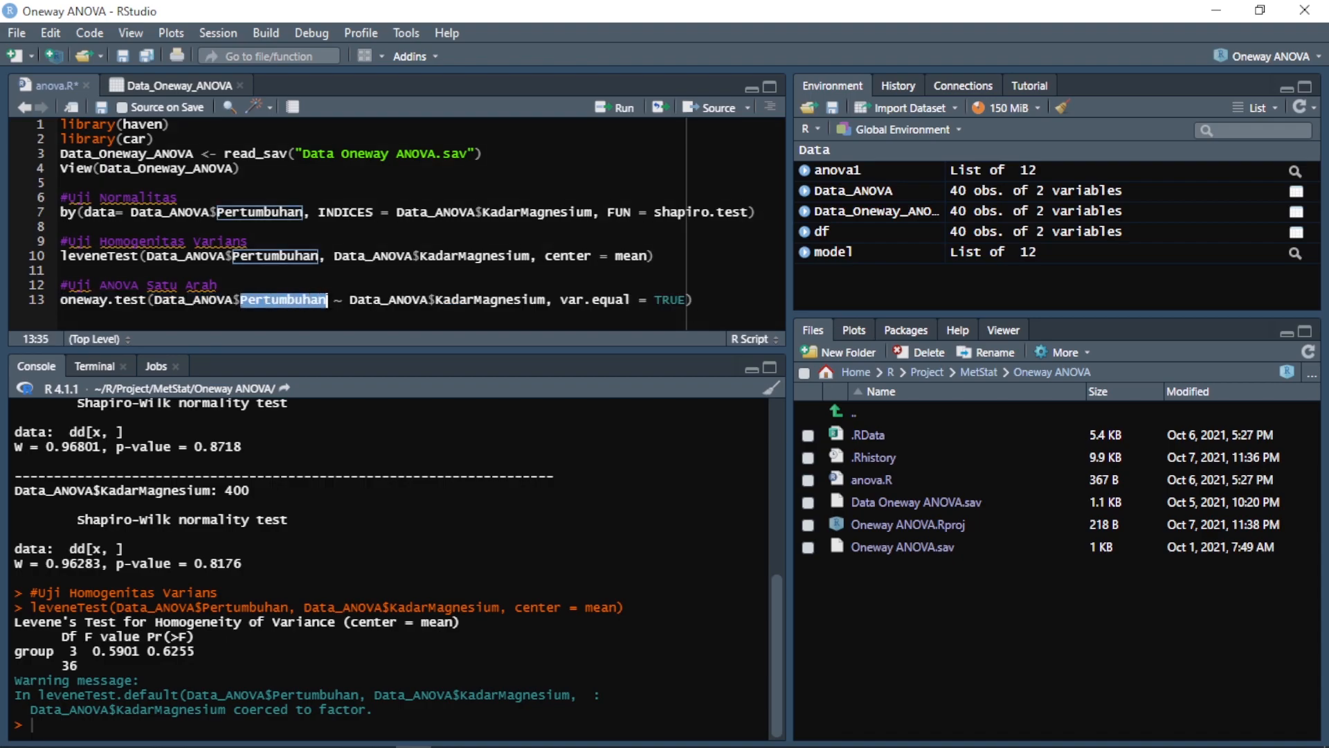
left_click_drag(436, 303, 546, 303)
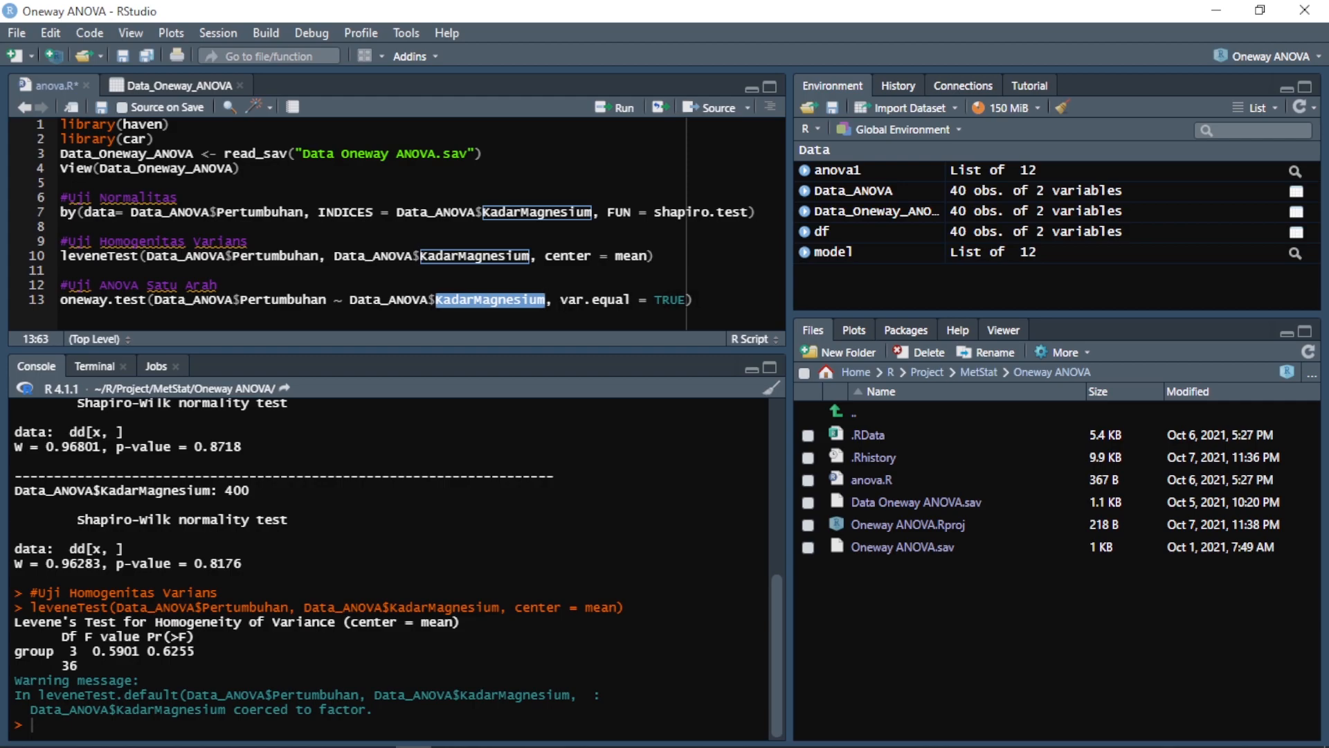
left_click(695, 300)
key("ctrl+Return")
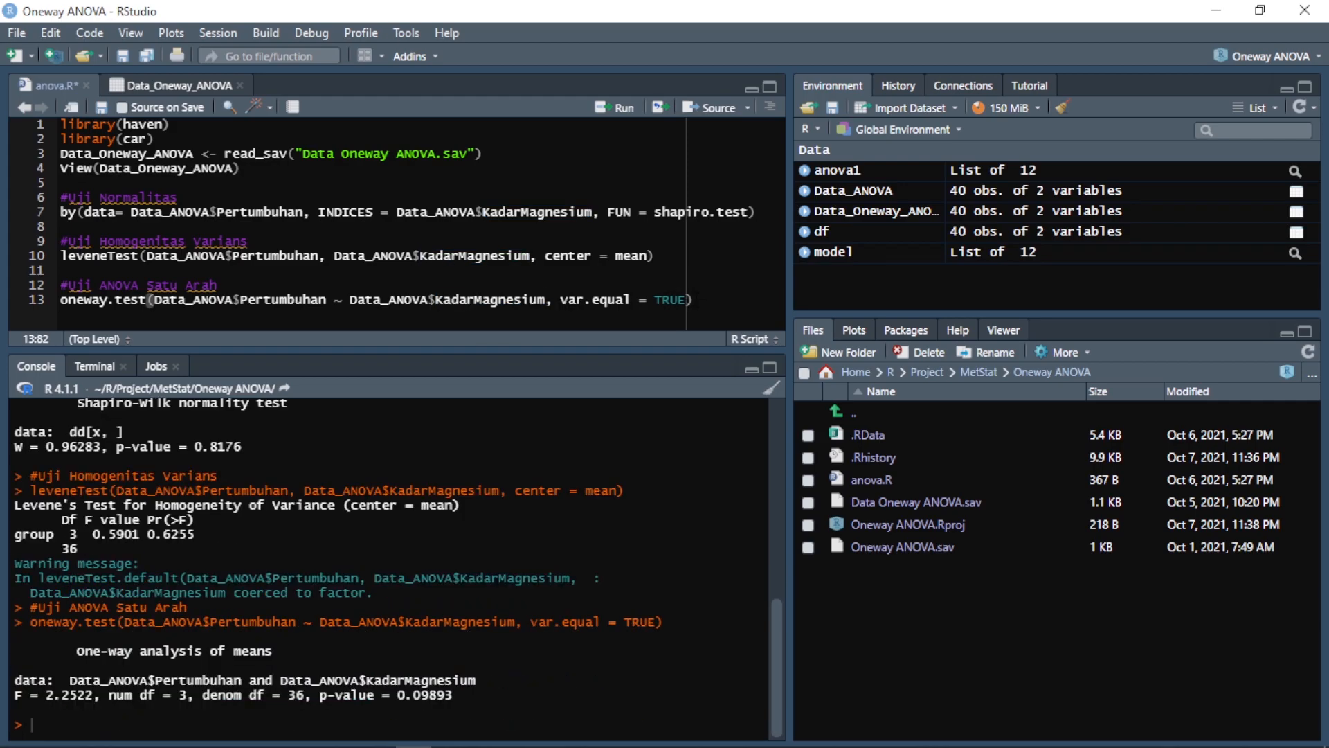